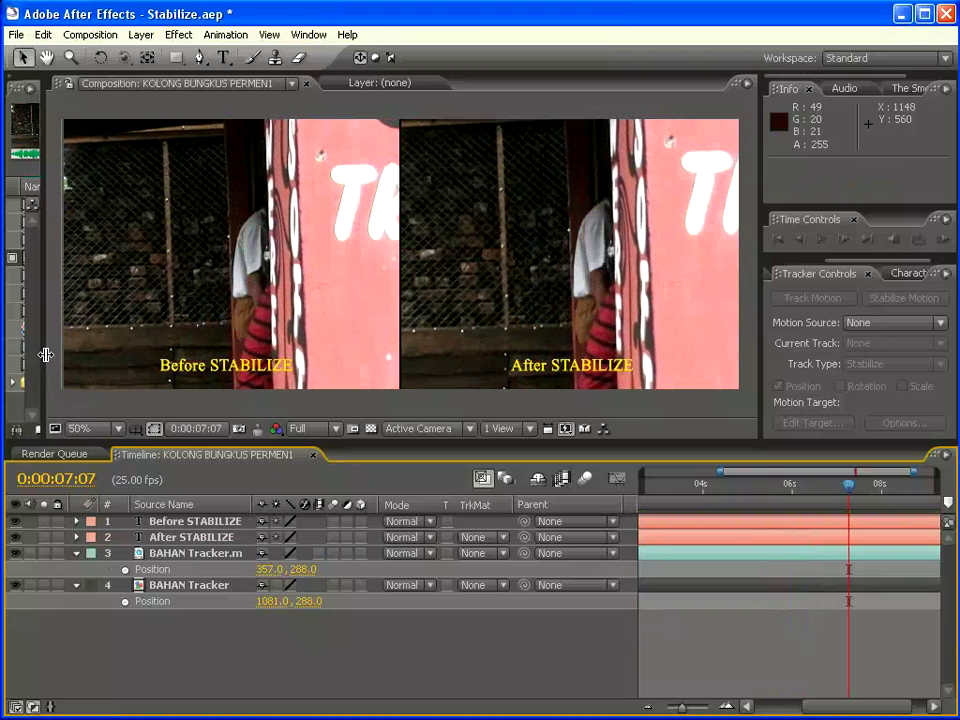
Create a new composition from the BAHAN Tracker.mov footage in the project.
{"action": "left_click_drag", "start_coordinate": [46, 354], "coordinate": [354, 364]}
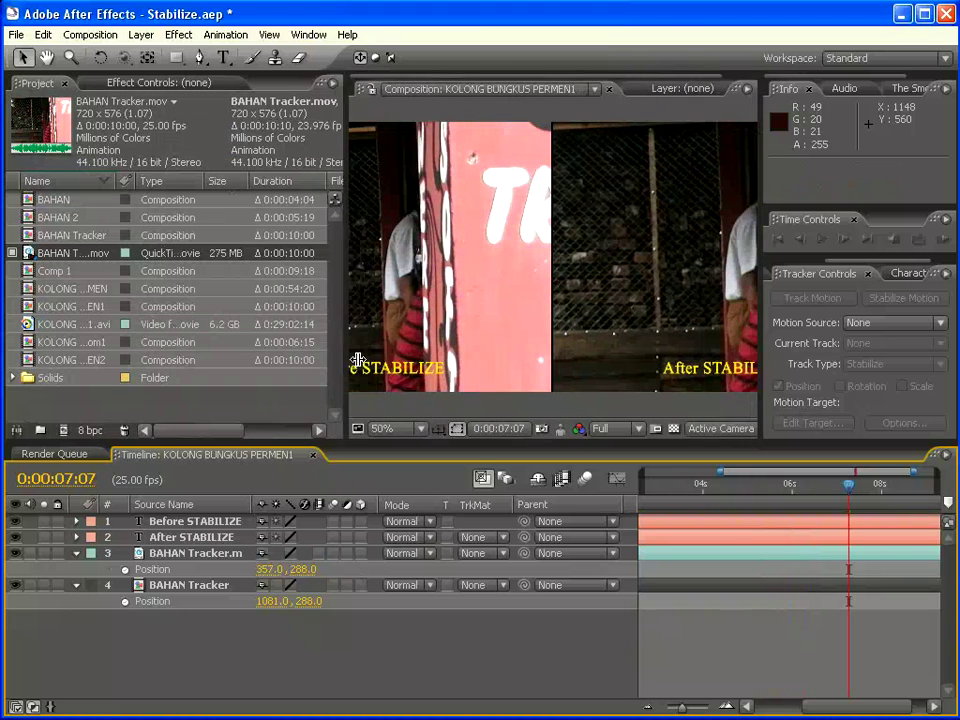
{"action": "right_click", "coordinate": [168, 404]}
{"action": "mouse_move", "coordinate": [200, 462]}
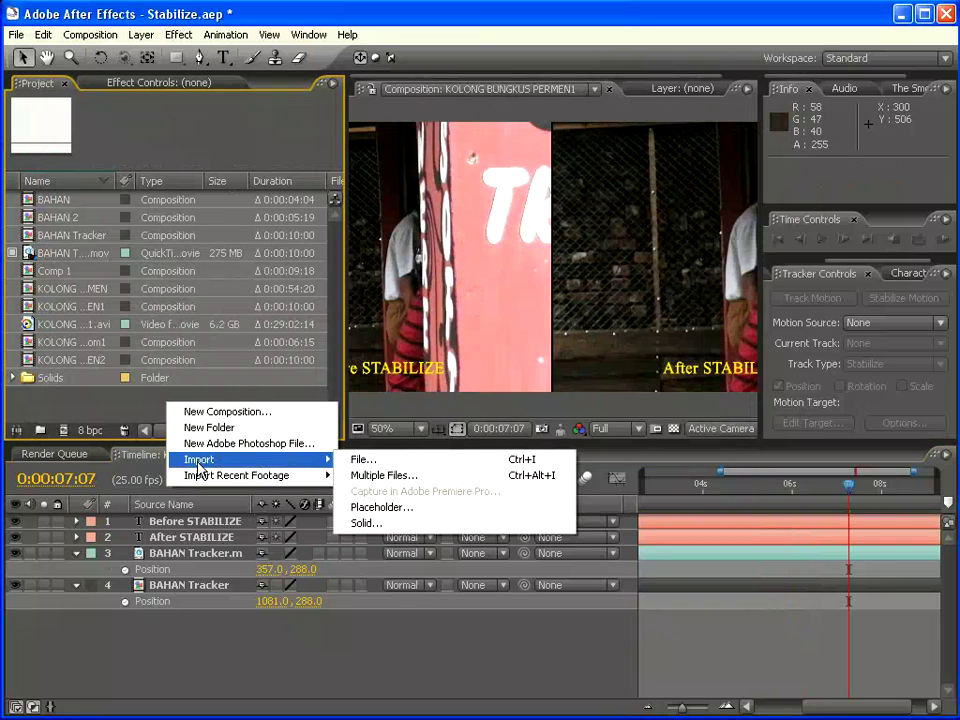
{"action": "left_click", "coordinate": [43, 252]}
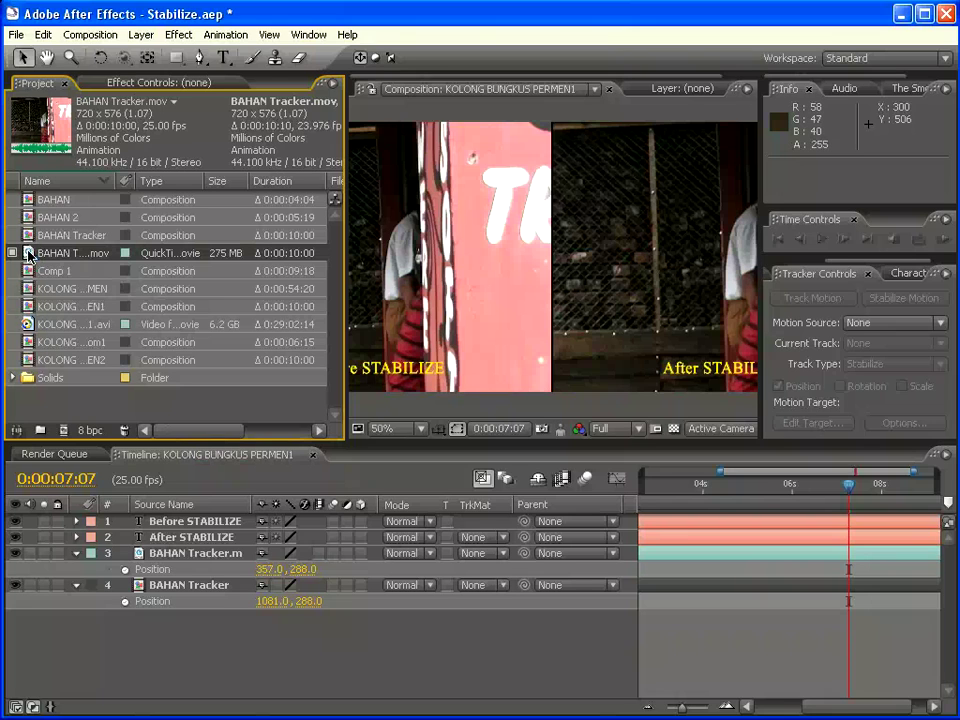
{"action": "left_click_drag", "start_coordinate": [28, 255], "coordinate": [67, 437]}
{"action": "left_click_drag", "start_coordinate": [67, 437], "coordinate": [67, 437]}
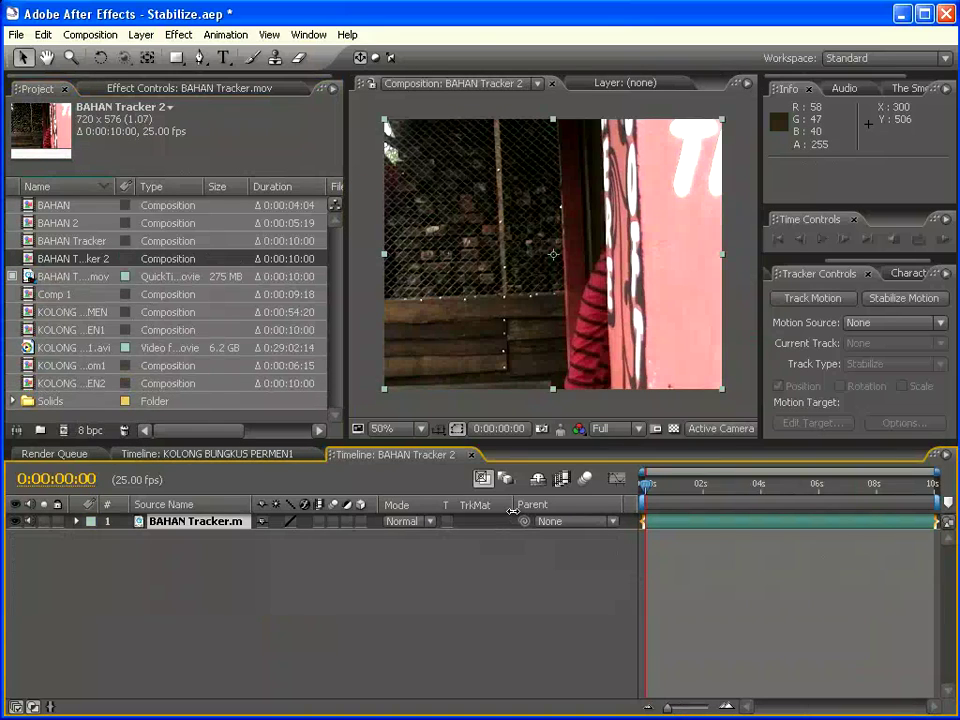
Hide the Modes and Parent columns in the BAHAN Tracker 2 timeline and scrub through the footage, returning to the first frame.
{"action": "right_click", "coordinate": [452, 505]}
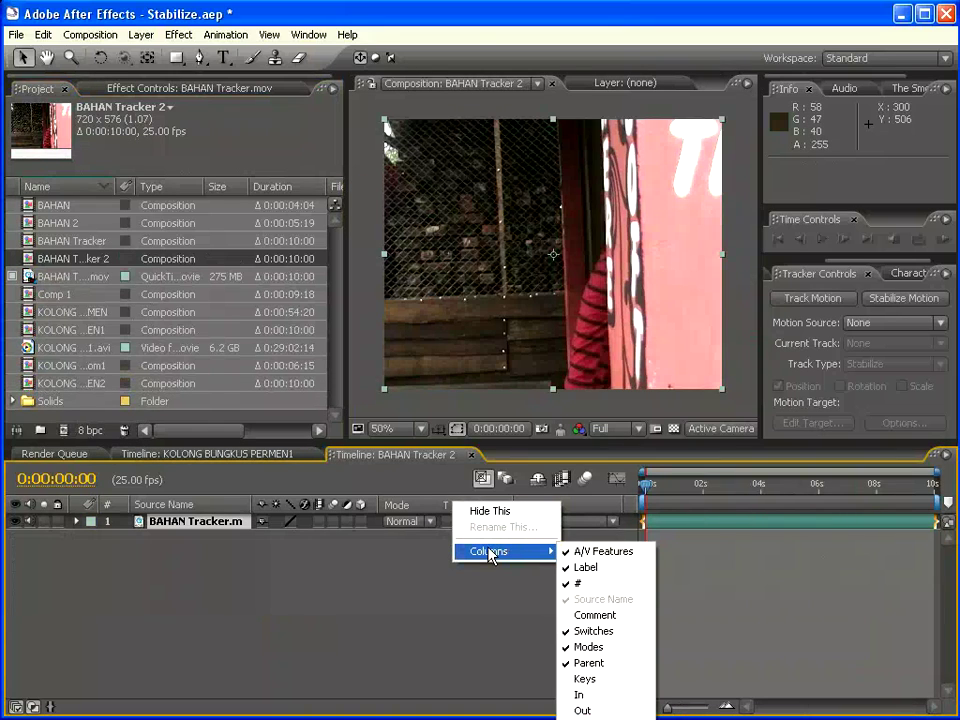
{"action": "left_click", "coordinate": [519, 511]}
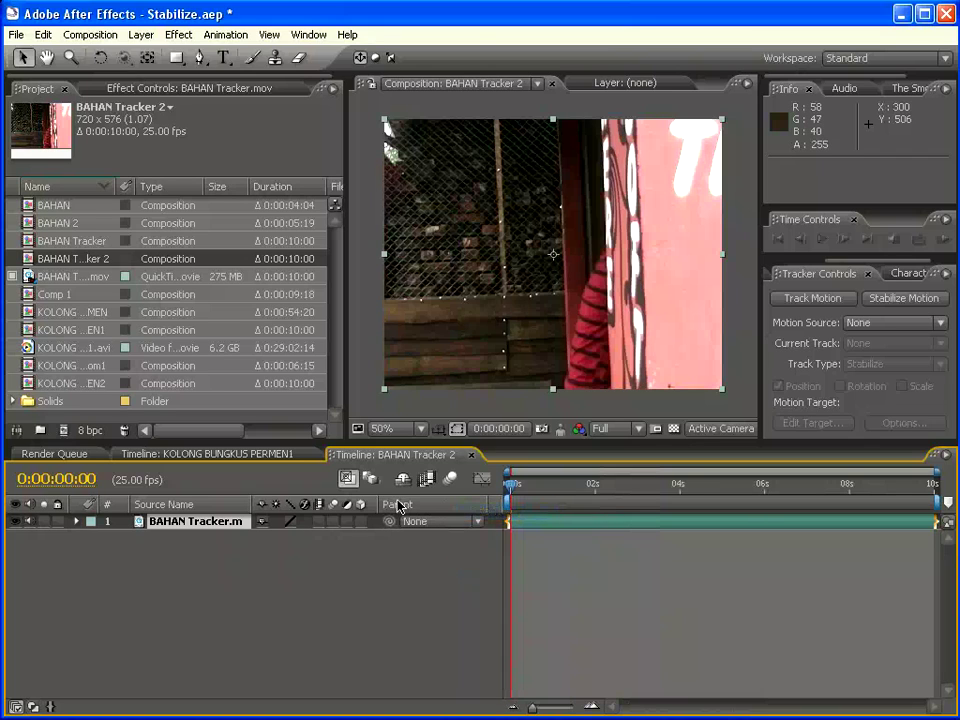
{"action": "right_click", "coordinate": [413, 507]}
{"action": "left_click", "coordinate": [443, 516]}
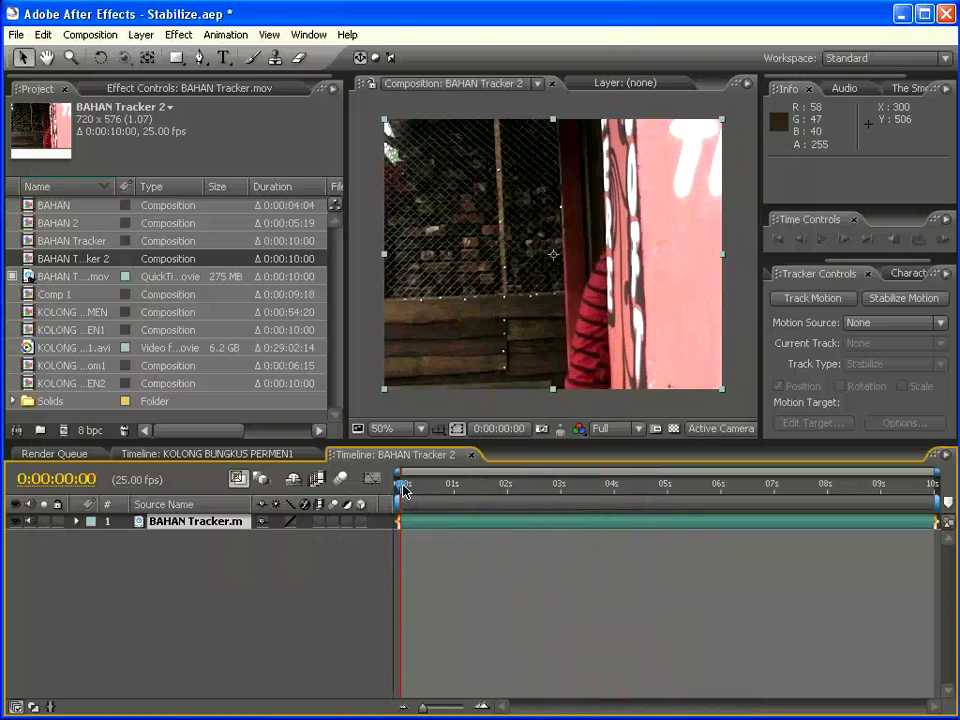
{"action": "left_click_drag", "start_coordinate": [404, 490], "coordinate": [291, 517]}
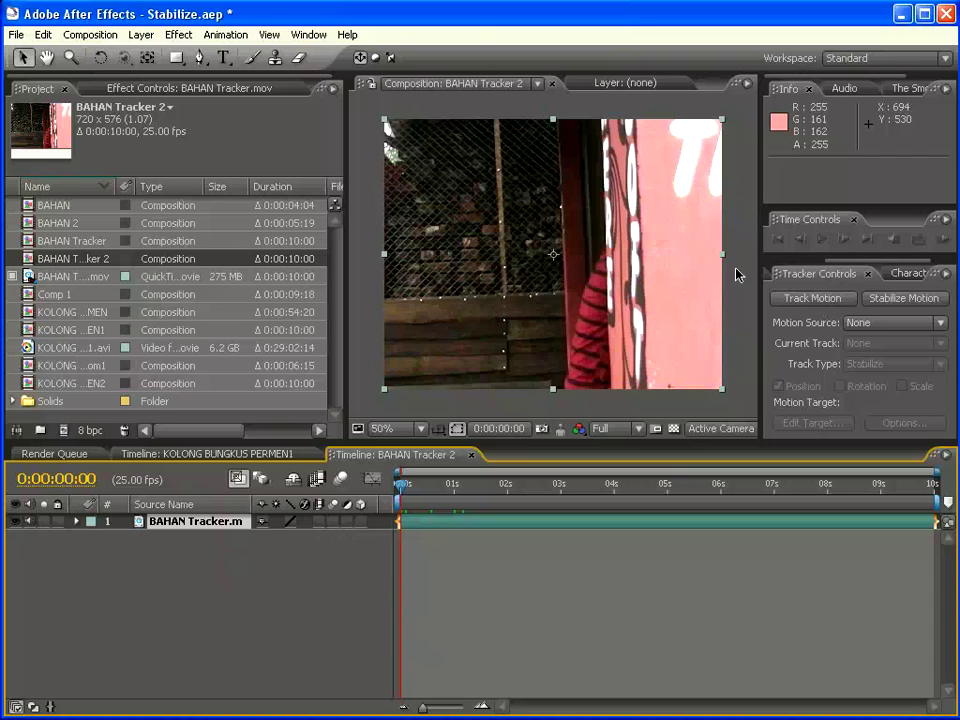
Toggle the Tracker Controls off and back on, and enlarge the Tracker Controls and Time Controls areas.
{"action": "left_click", "coordinate": [310, 36]}
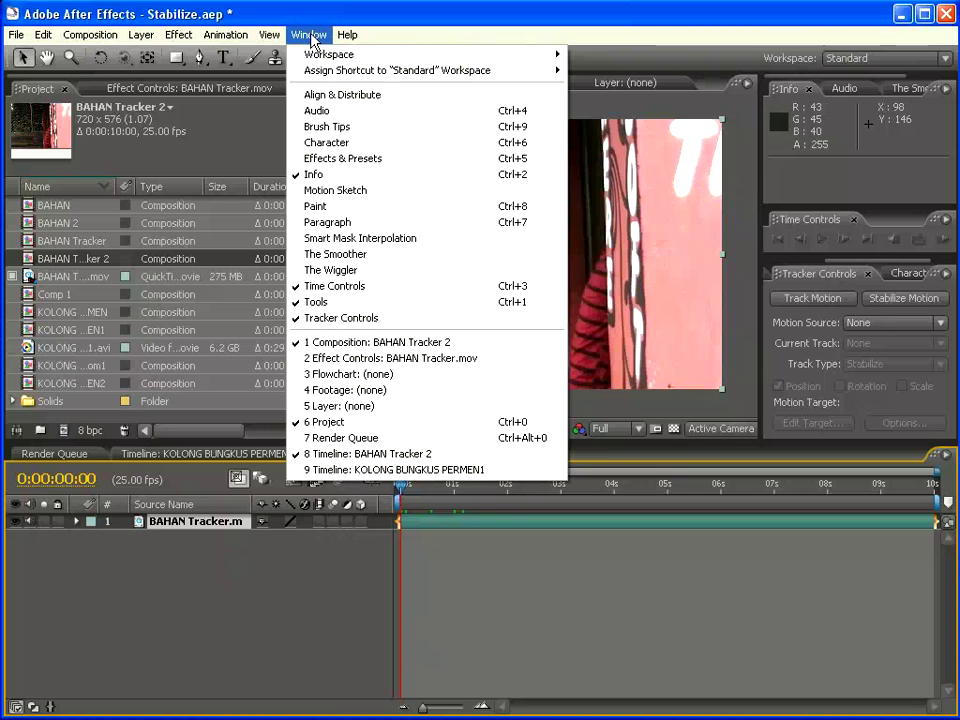
{"action": "left_click", "coordinate": [305, 320]}
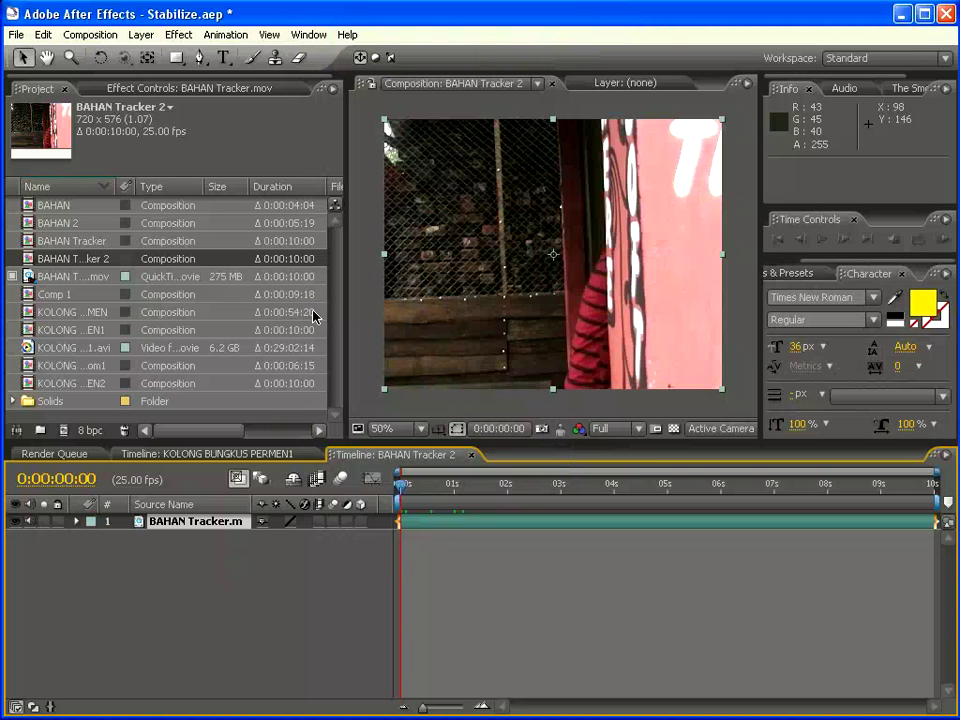
{"action": "left_click", "coordinate": [308, 34]}
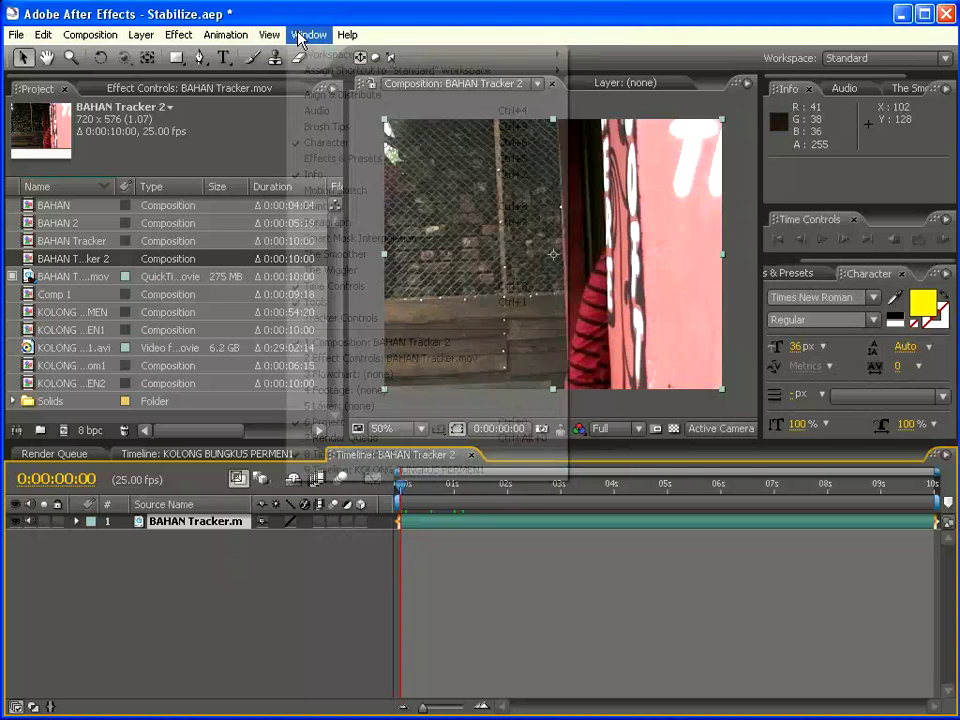
{"action": "left_click", "coordinate": [322, 319]}
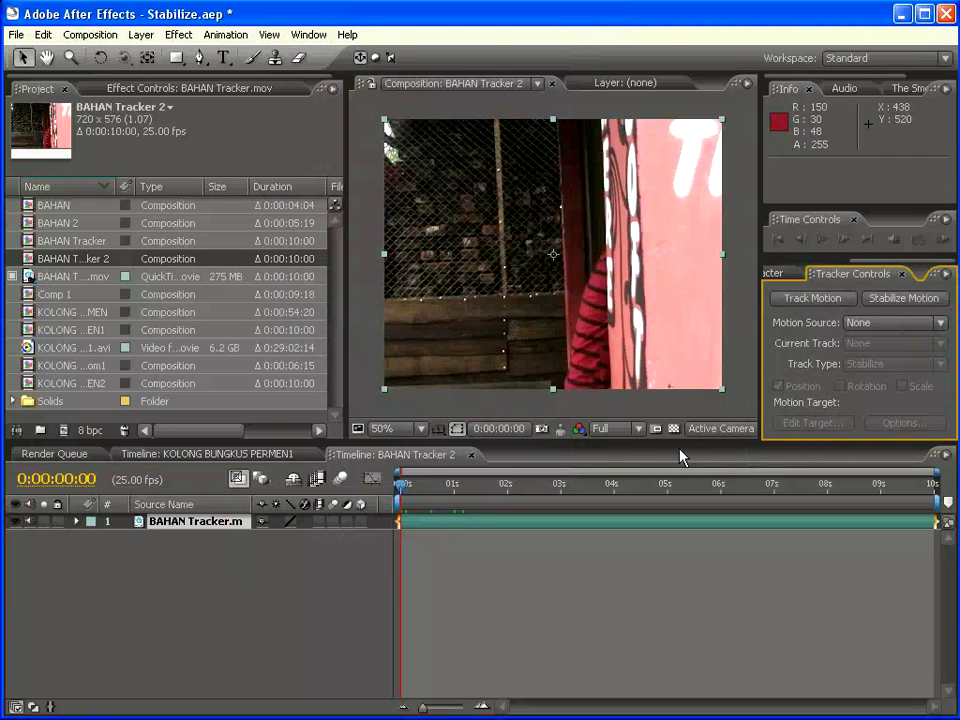
{"action": "left_click_drag", "start_coordinate": [662, 440], "coordinate": [668, 494]}
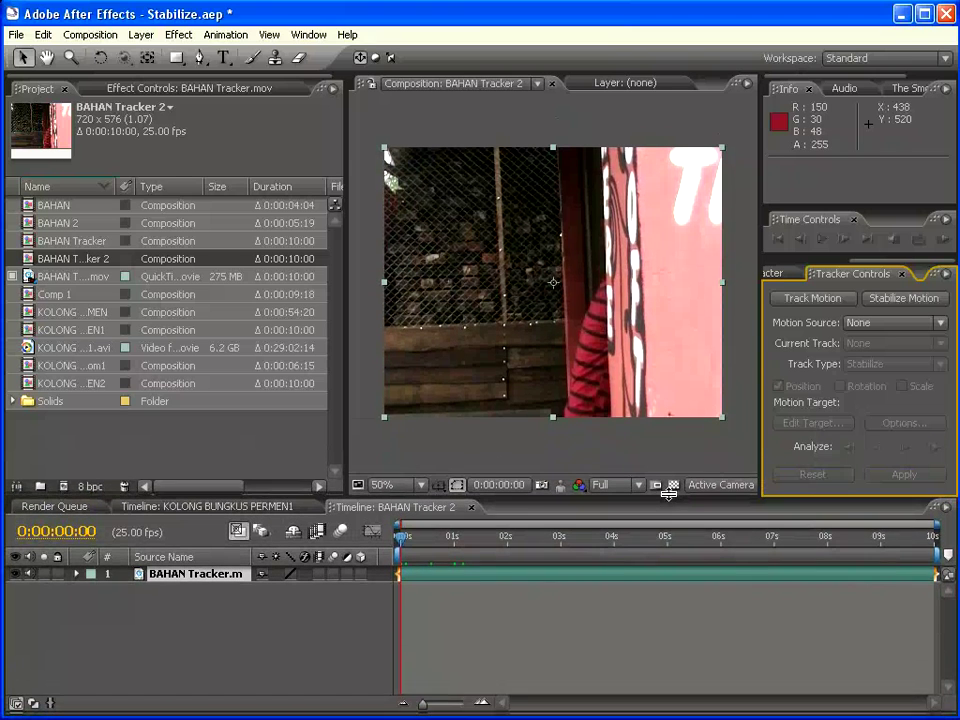
{"action": "left_click", "coordinate": [806, 299]}
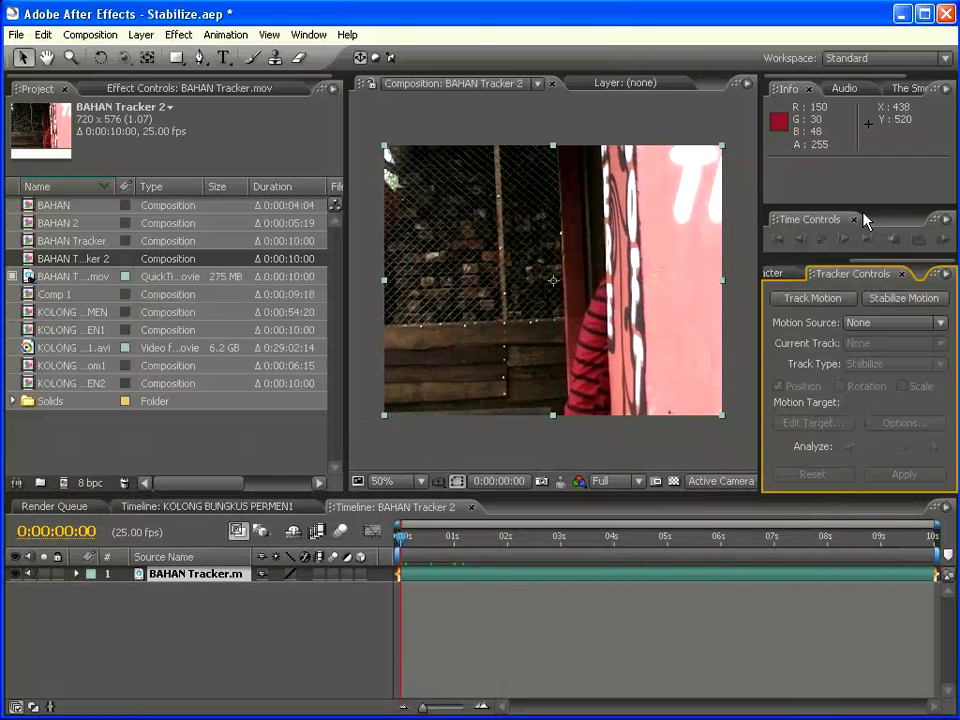
{"action": "left_click_drag", "start_coordinate": [857, 207], "coordinate": [858, 164]}
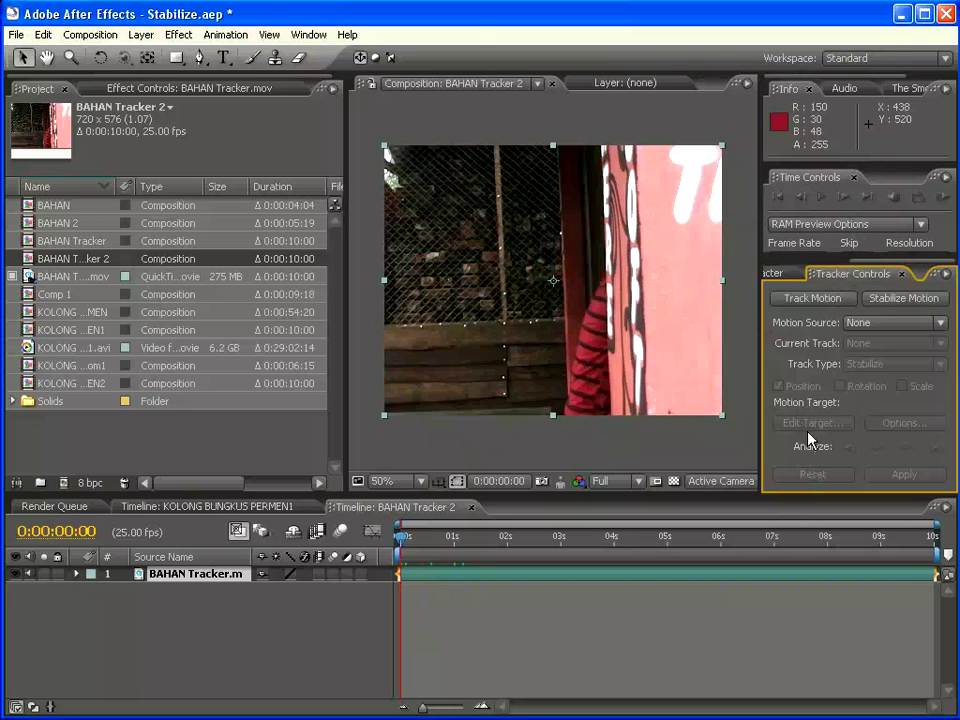
Start motion tracking on BAHAN Tracker.mov and place Track Point 1 on the white letter T, with feature region about 46 × 32 and search region about 92 × 66.
{"action": "left_click", "coordinate": [797, 300]}
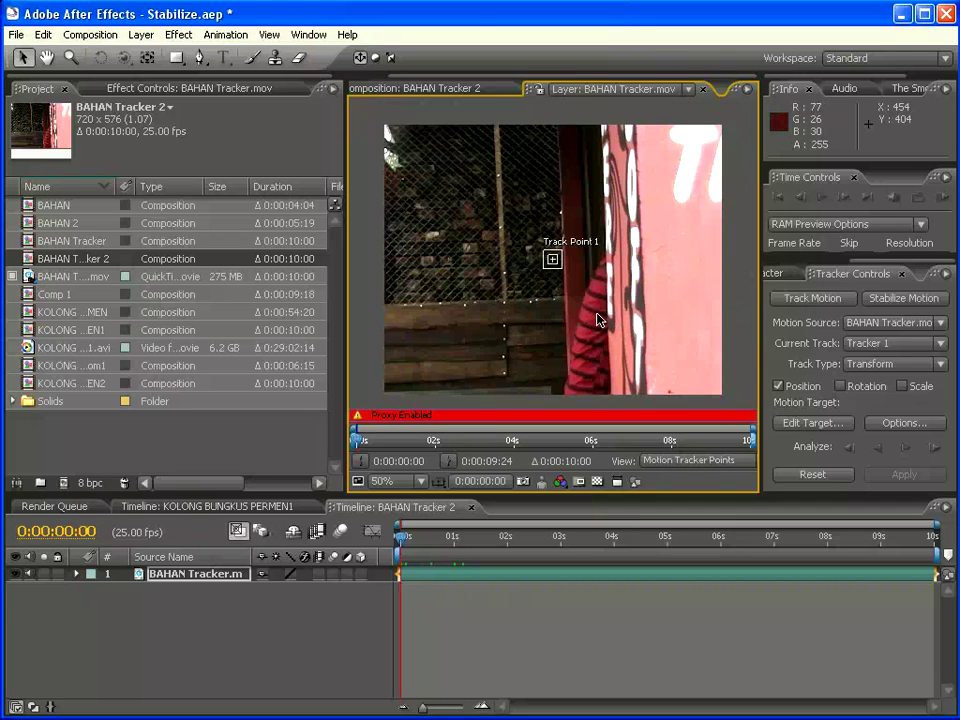
{"action": "key", "text": "period"}
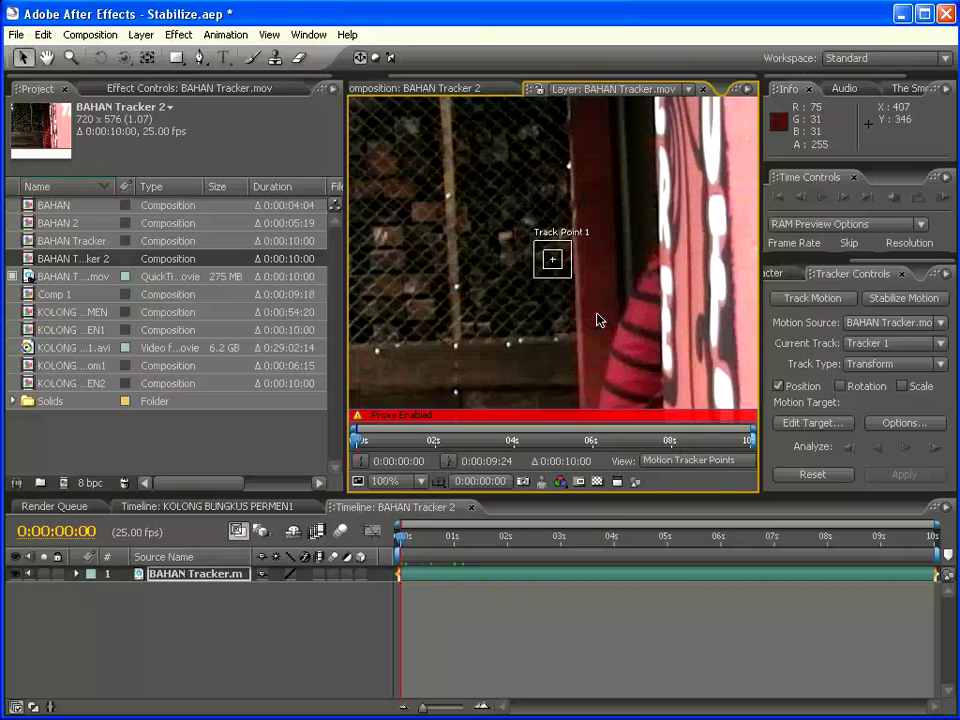
{"action": "left_click_drag", "start_coordinate": [656, 224], "coordinate": [519, 343]}
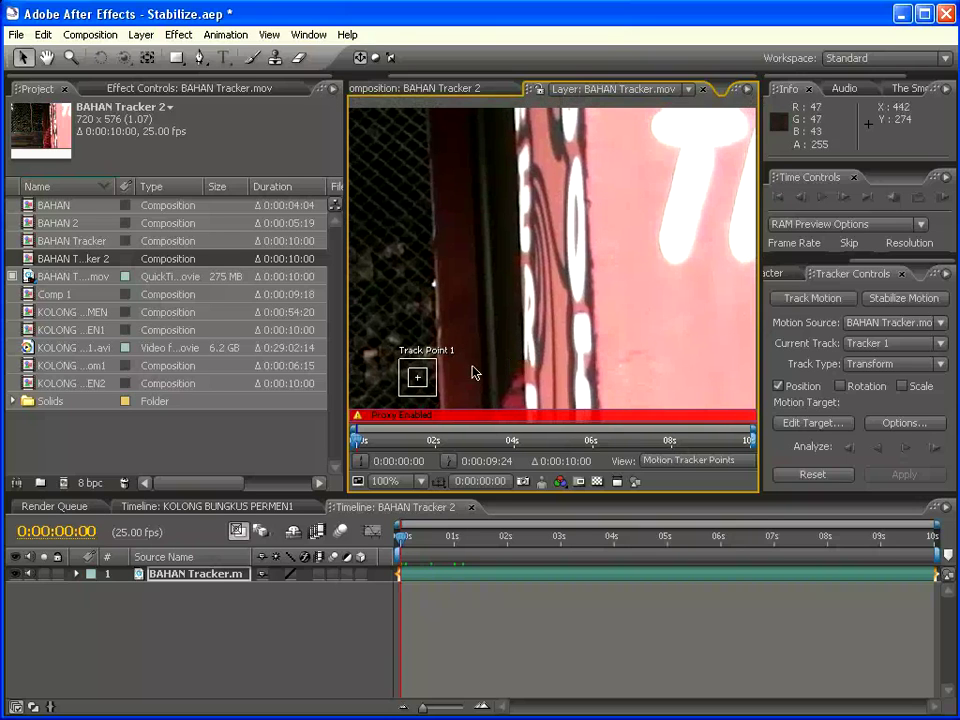
{"action": "left_click_drag", "start_coordinate": [424, 386], "coordinate": [632, 208]}
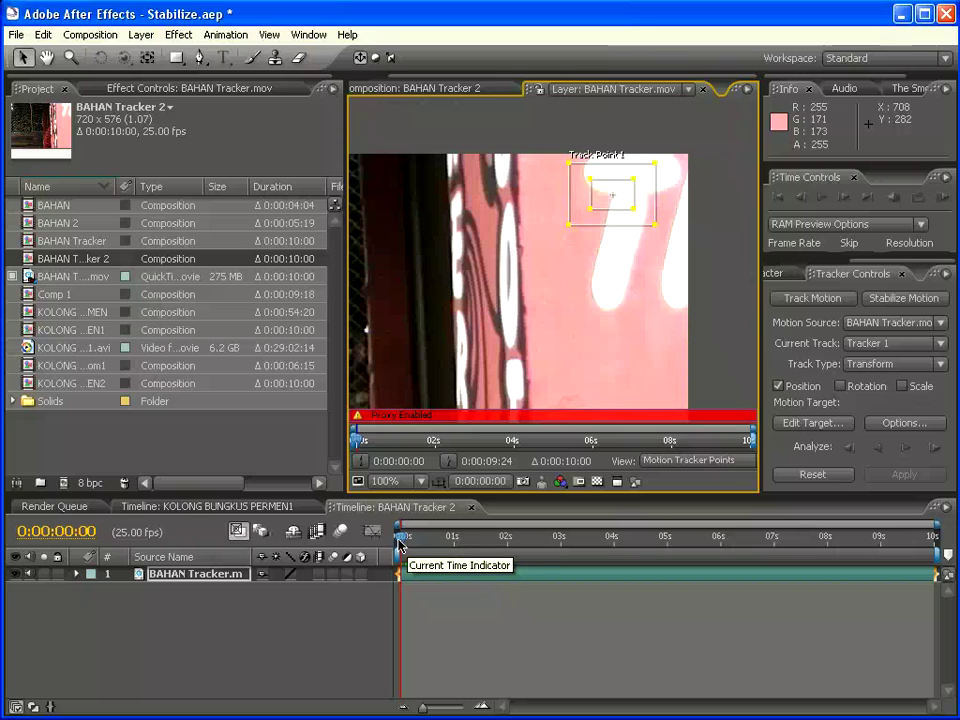
Analyze Track Point 1 forward through the whole clip and scrub back to the first frame to review the track.
{"action": "left_click", "coordinate": [905, 449]}
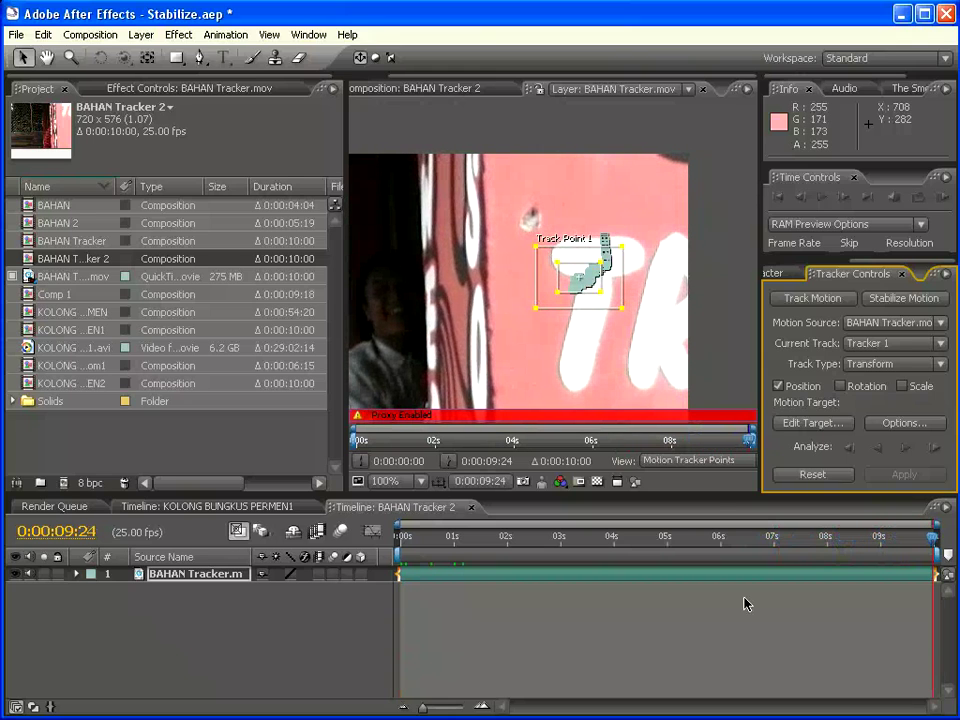
{"action": "left_click_drag", "start_coordinate": [935, 543], "coordinate": [376, 531]}
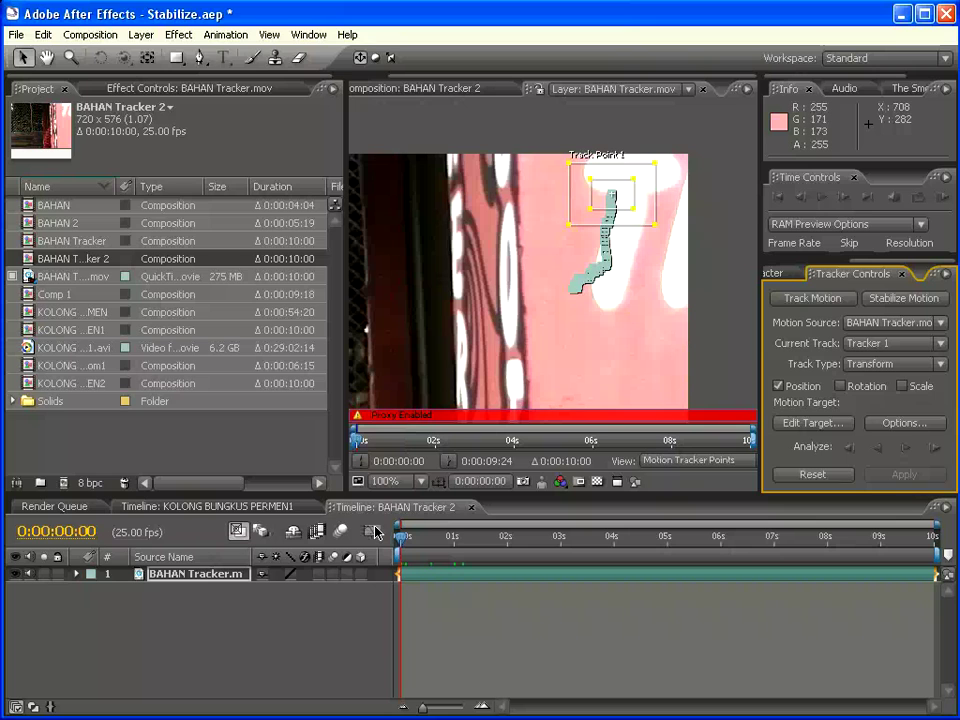
{"action": "left_click_drag", "start_coordinate": [455, 532], "coordinate": [399, 537]}
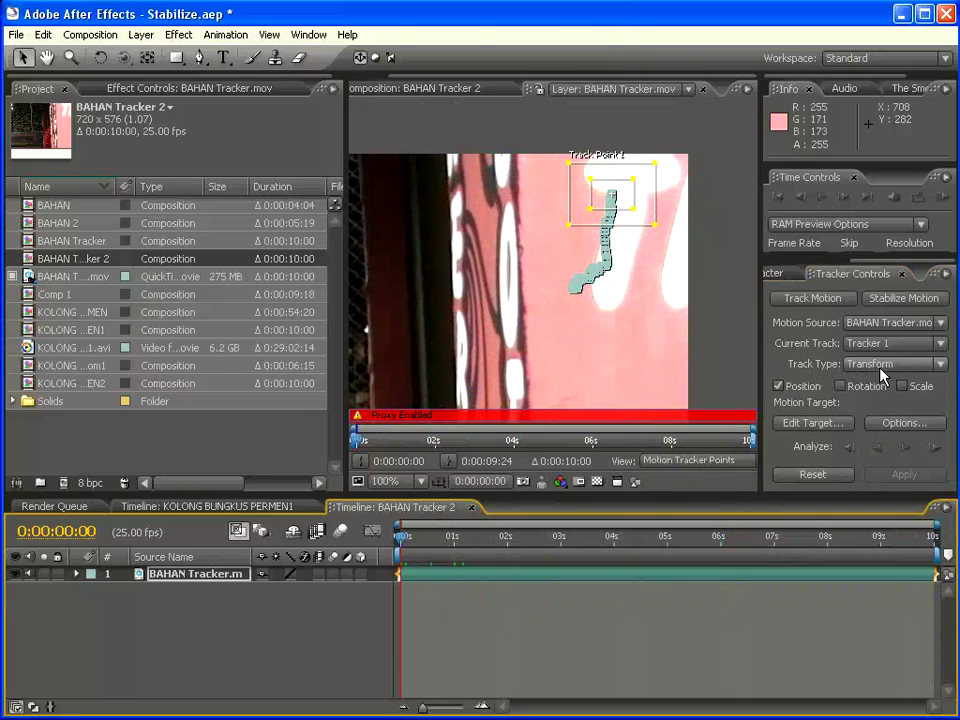
Set the track type of Tracker 1 to Stabilize and apply it to the layer in X and Y.
{"action": "left_click", "coordinate": [940, 366]}
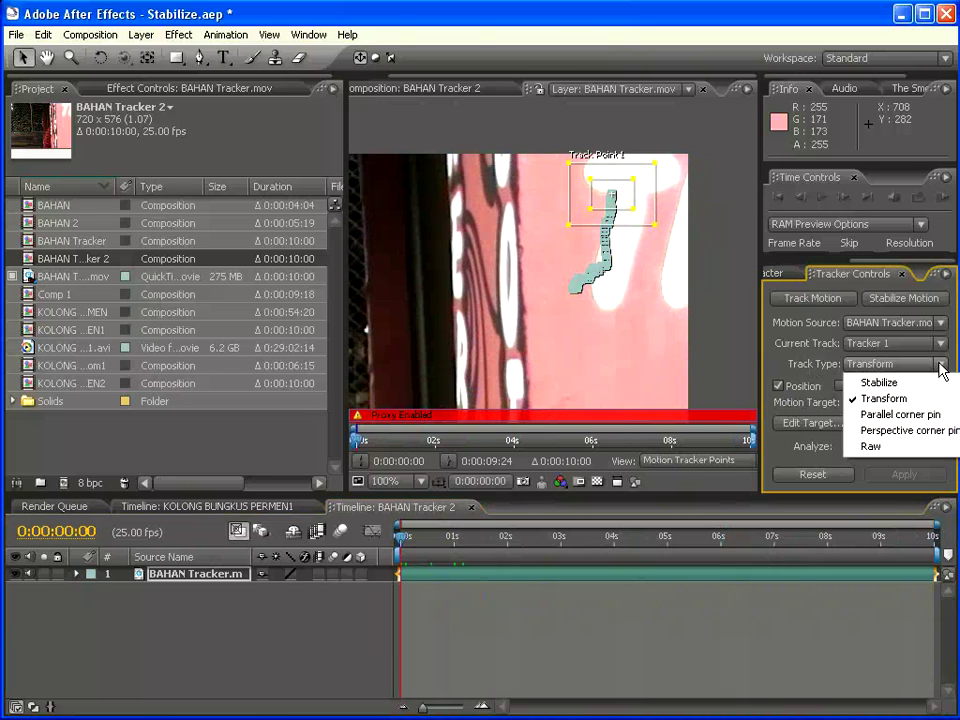
{"action": "left_click", "coordinate": [880, 383]}
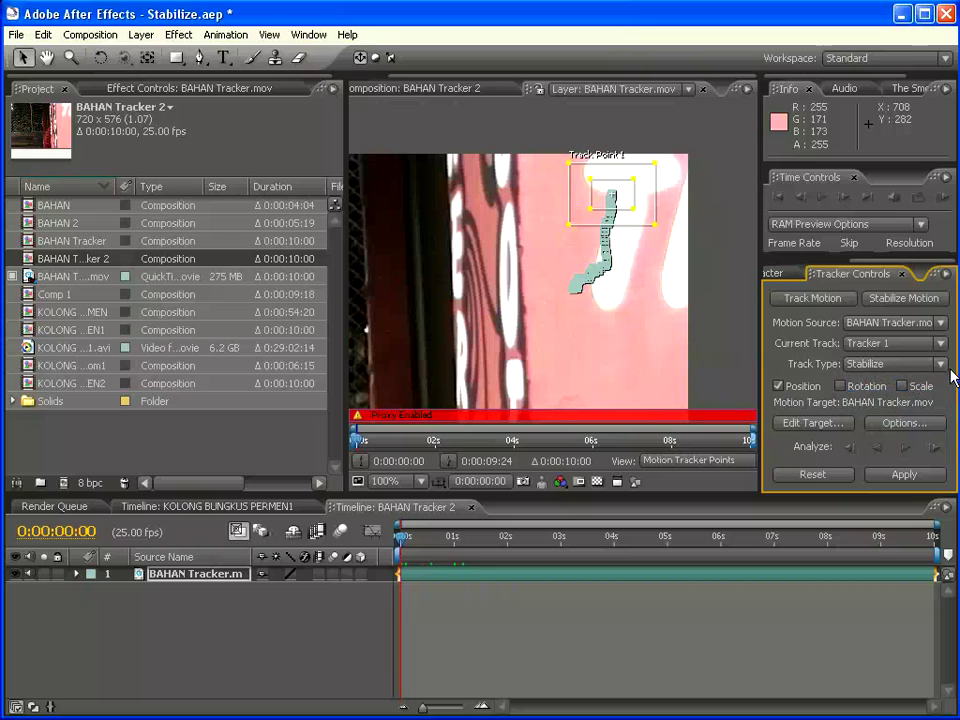
{"action": "left_click", "coordinate": [898, 472]}
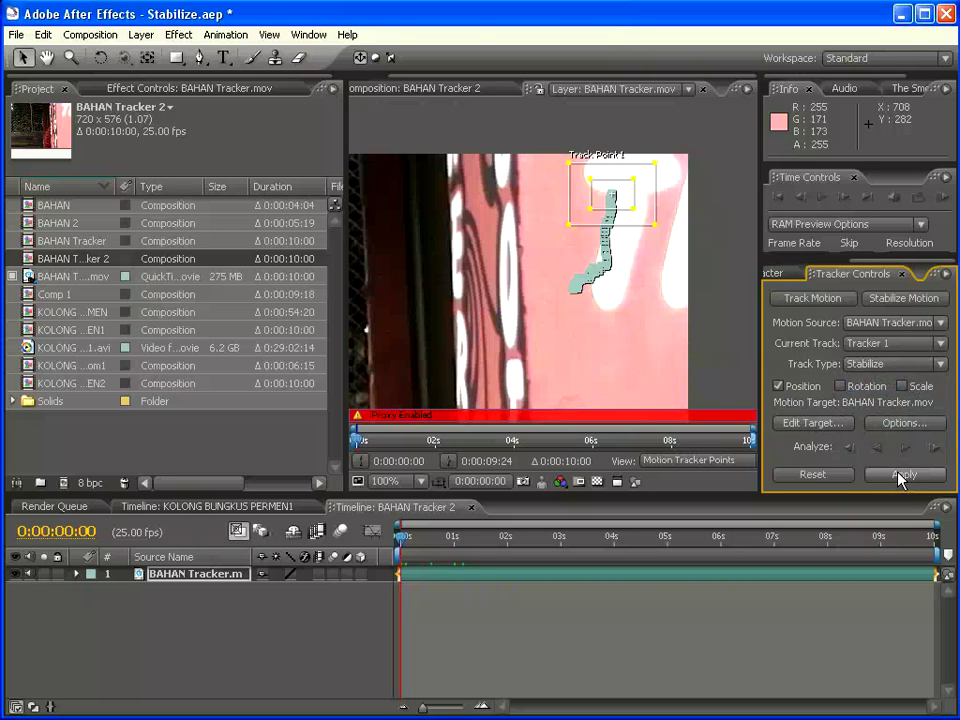
{"action": "left_click_drag", "start_coordinate": [714, 256], "coordinate": [603, 325]}
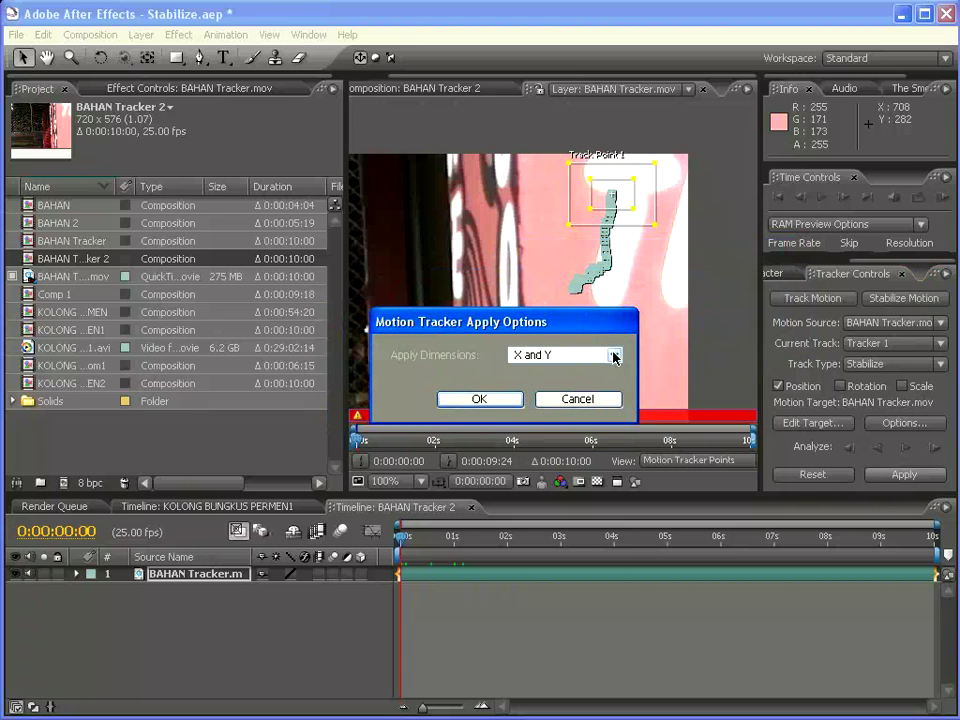
{"action": "left_click", "coordinate": [614, 357]}
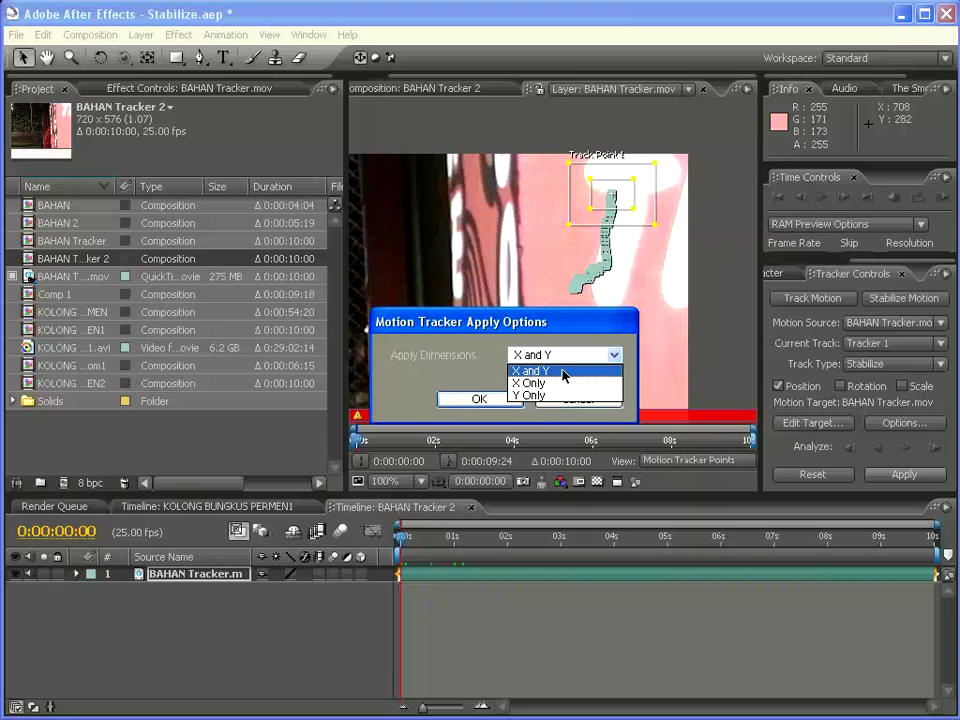
{"action": "left_click", "coordinate": [565, 374]}
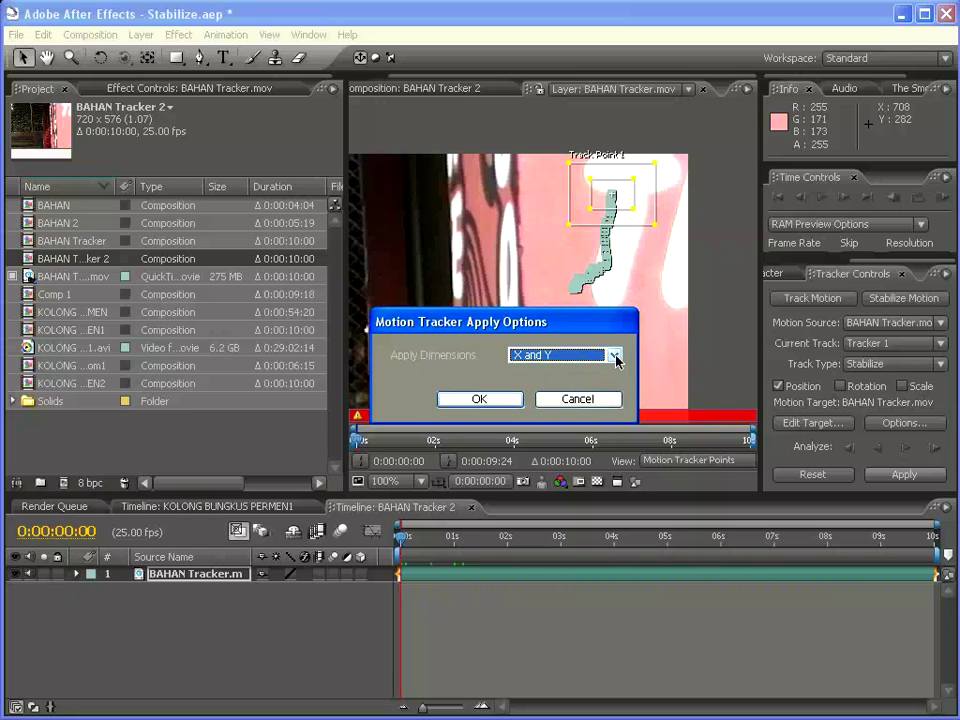
{"action": "left_click", "coordinate": [479, 399]}
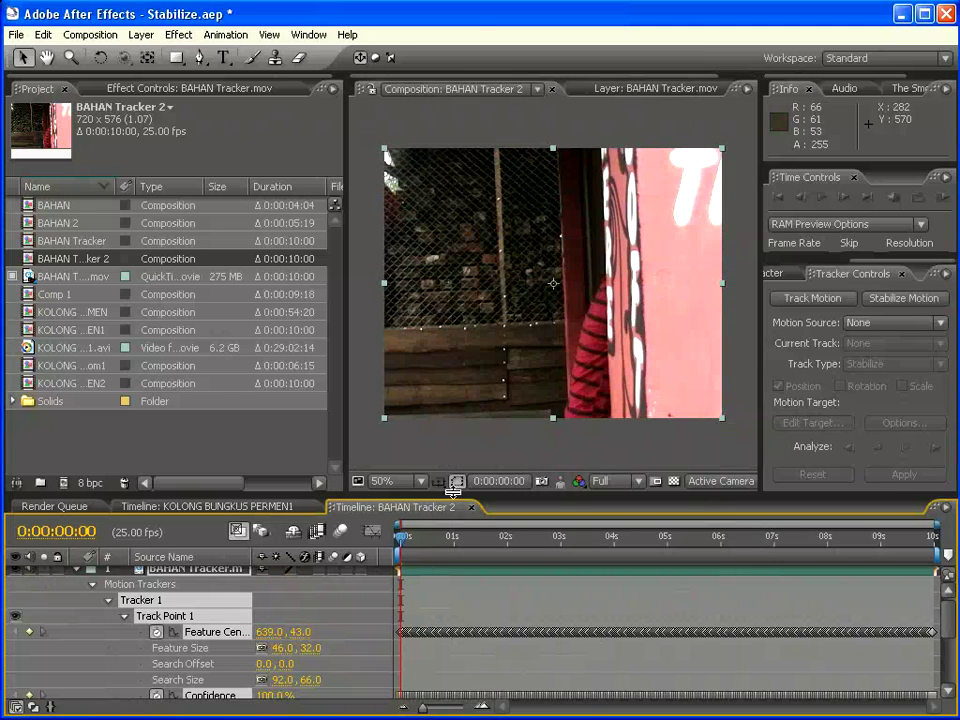
Examine the layer's tracking keyframes in an enlarged timeline and scrub through the stabilized footage.
{"action": "left_click_drag", "start_coordinate": [456, 488], "coordinate": [456, 330]}
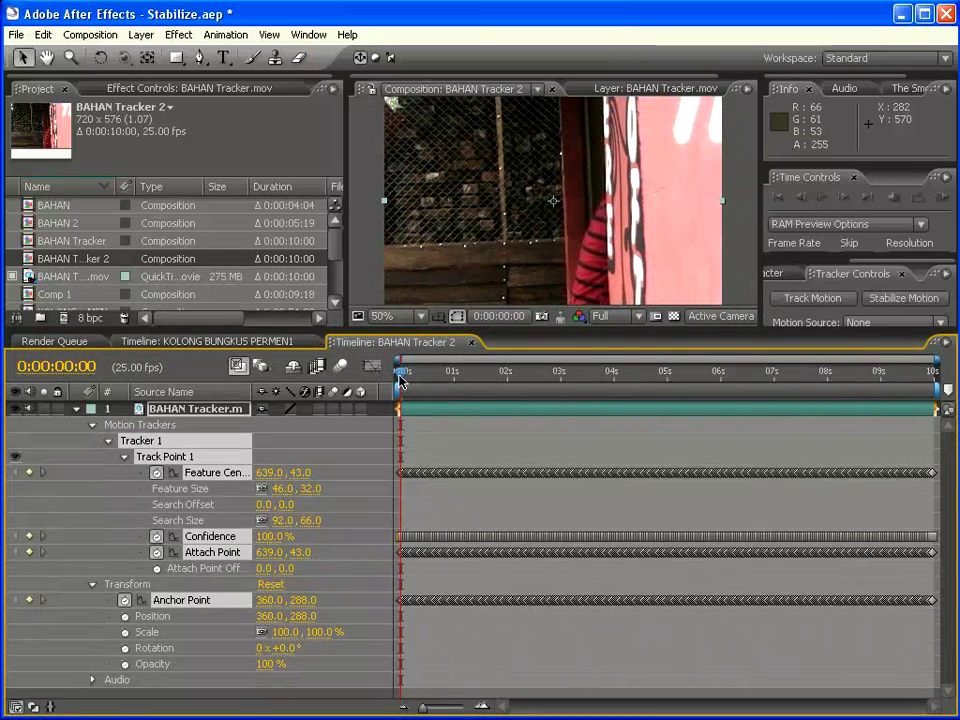
{"action": "left_click_drag", "start_coordinate": [401, 380], "coordinate": [364, 387]}
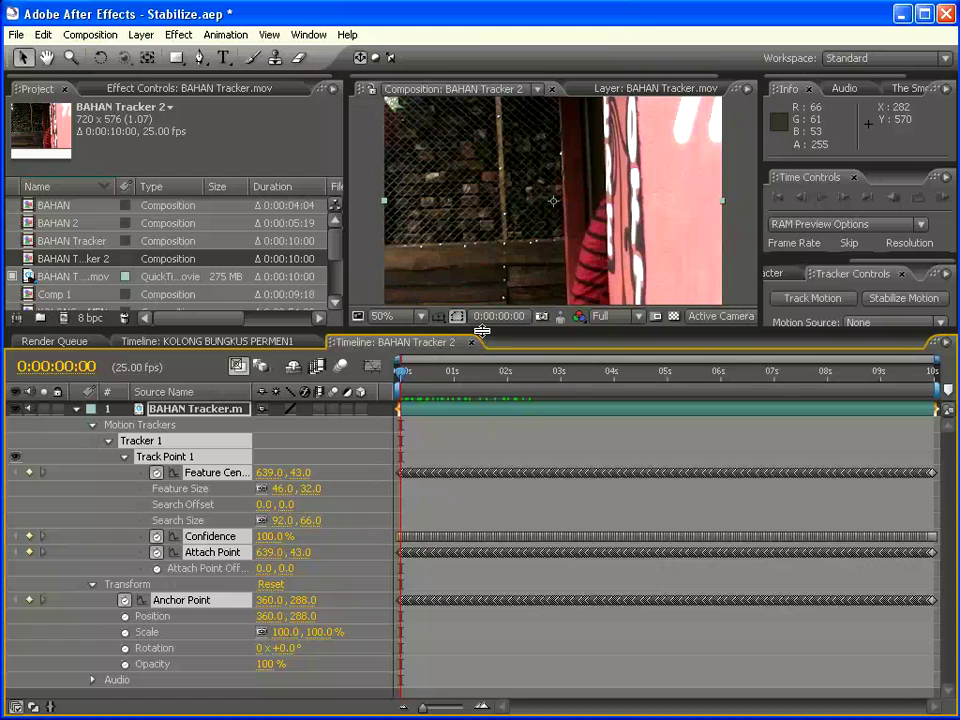
{"action": "left_click_drag", "start_coordinate": [483, 329], "coordinate": [338, 501]}
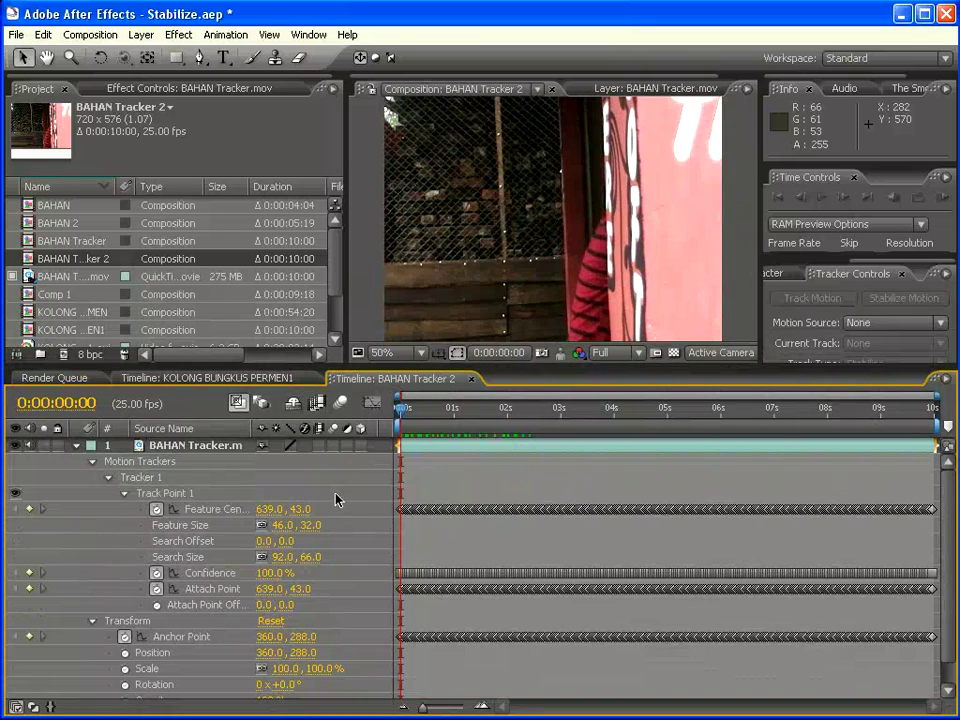
Delete Track Point 1 from the BAHAN Tracker.mov layer and shrink the timeline area to enlarge the composition view.
{"action": "left_click", "coordinate": [160, 494]}
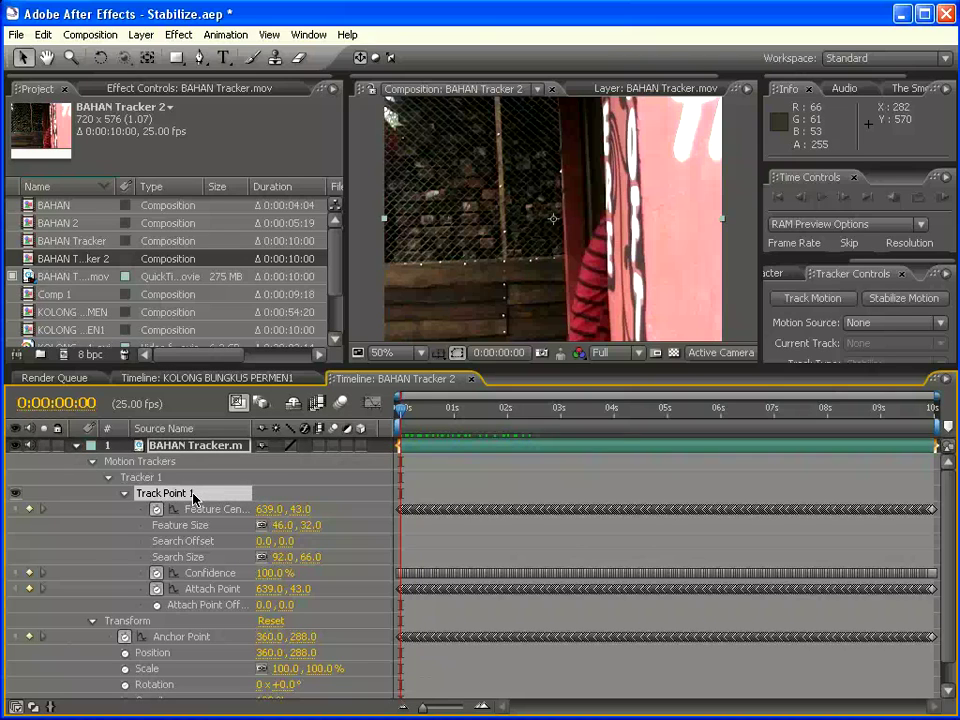
{"action": "key", "text": "Delete"}
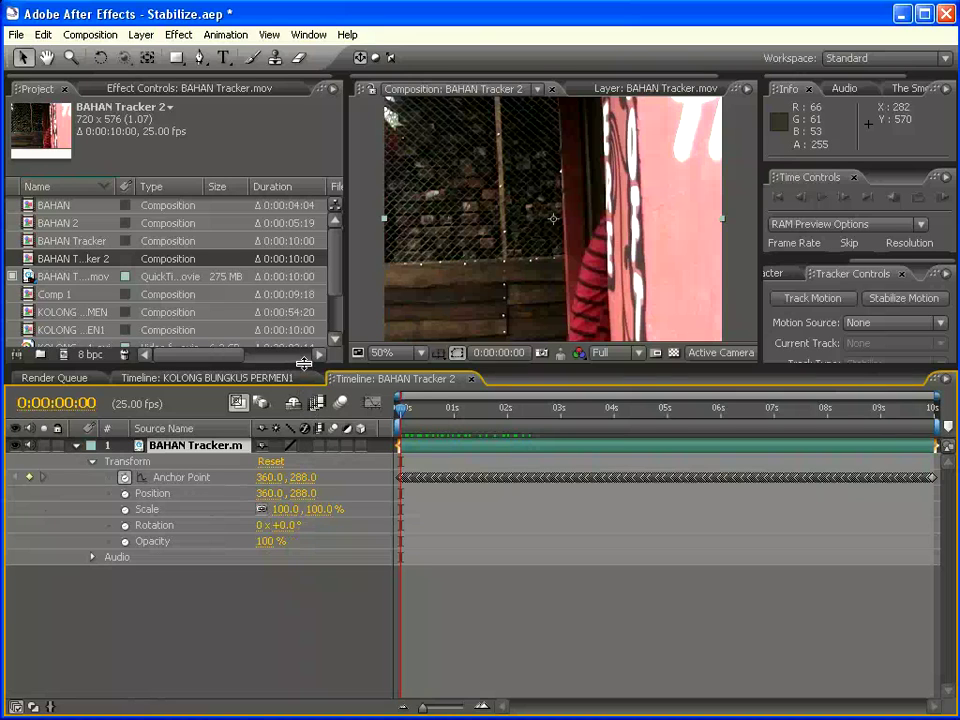
{"action": "left_click_drag", "start_coordinate": [304, 362], "coordinate": [303, 443]}
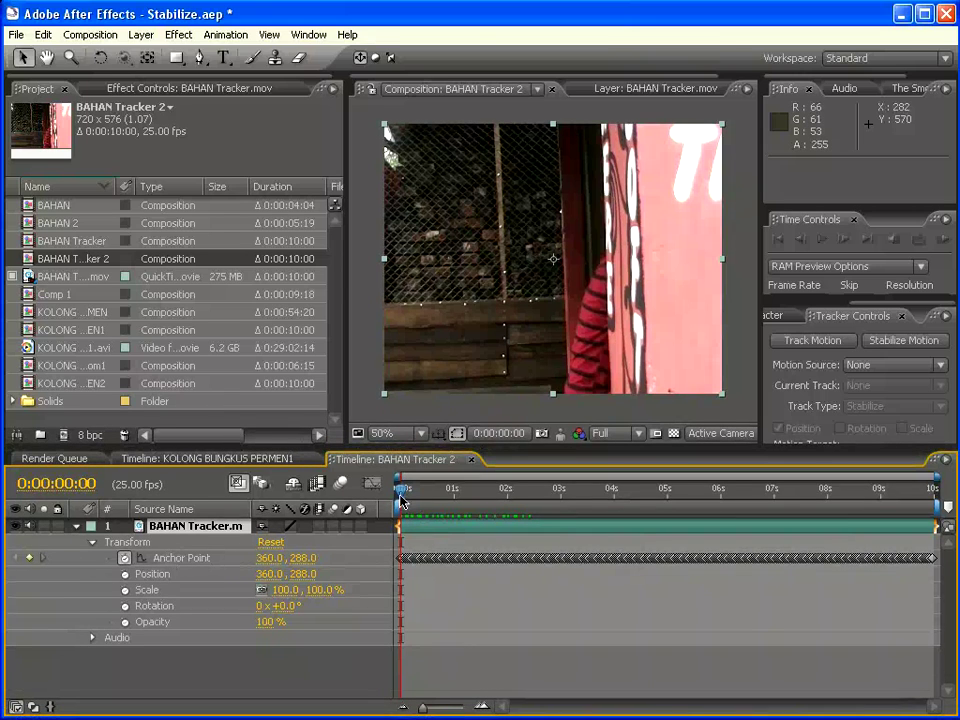
Copy all the Anchor Point keyframes of the BAHAN Tracker.mov layer onto its Position property at the first frame, and scrub the result.
{"action": "mouse_move", "coordinate": [401, 493]}
{"action": "left_mouse_down"}
{"action": "mouse_move", "coordinate": [953, 503]}
{"action": "mouse_move", "coordinate": [398, 500]}
{"action": "mouse_move", "coordinate": [453, 502]}
{"action": "mouse_move", "coordinate": [953, 505]}
{"action": "mouse_move", "coordinate": [399, 505]}
{"action": "left_mouse_up"}
{"action": "left_click_drag", "start_coordinate": [403, 495], "coordinate": [356, 495]}
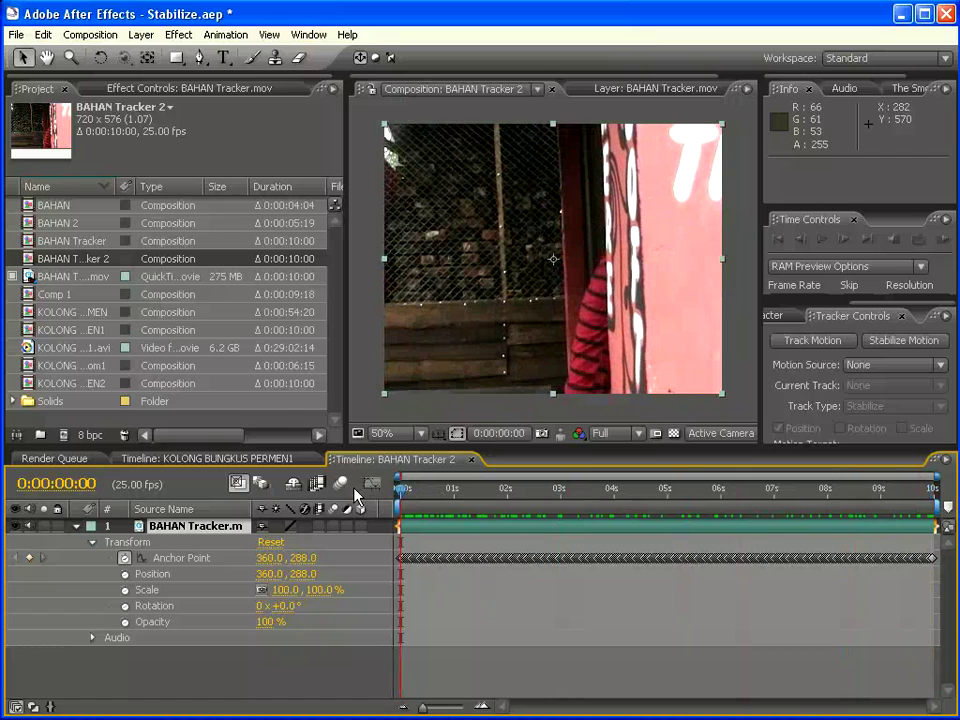
{"action": "left_click", "coordinate": [166, 566]}
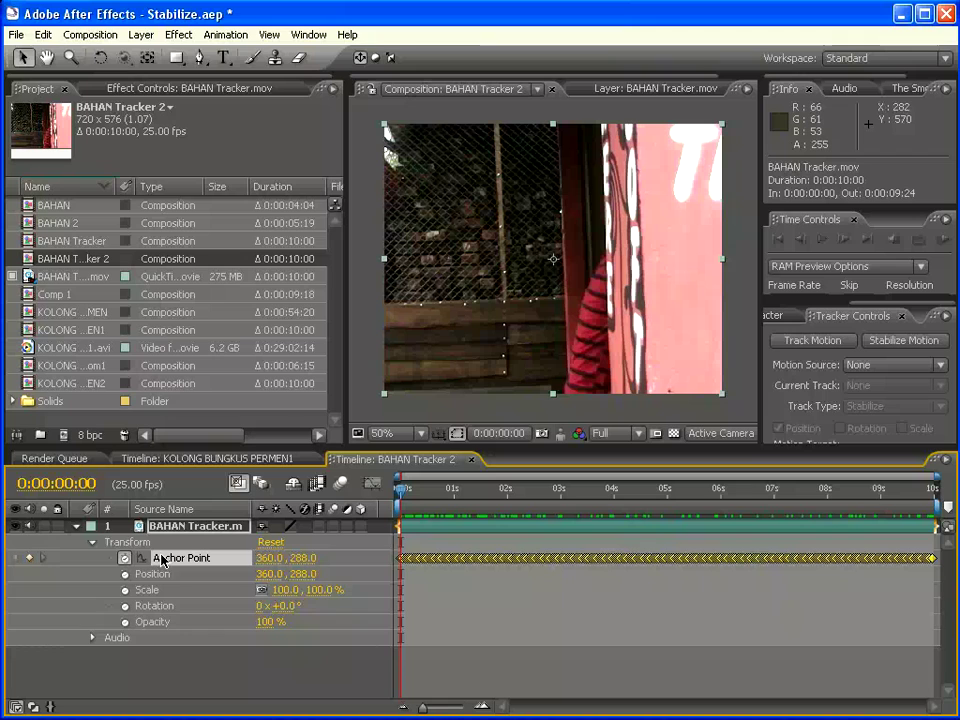
{"action": "key", "text": "ctrl+c"}
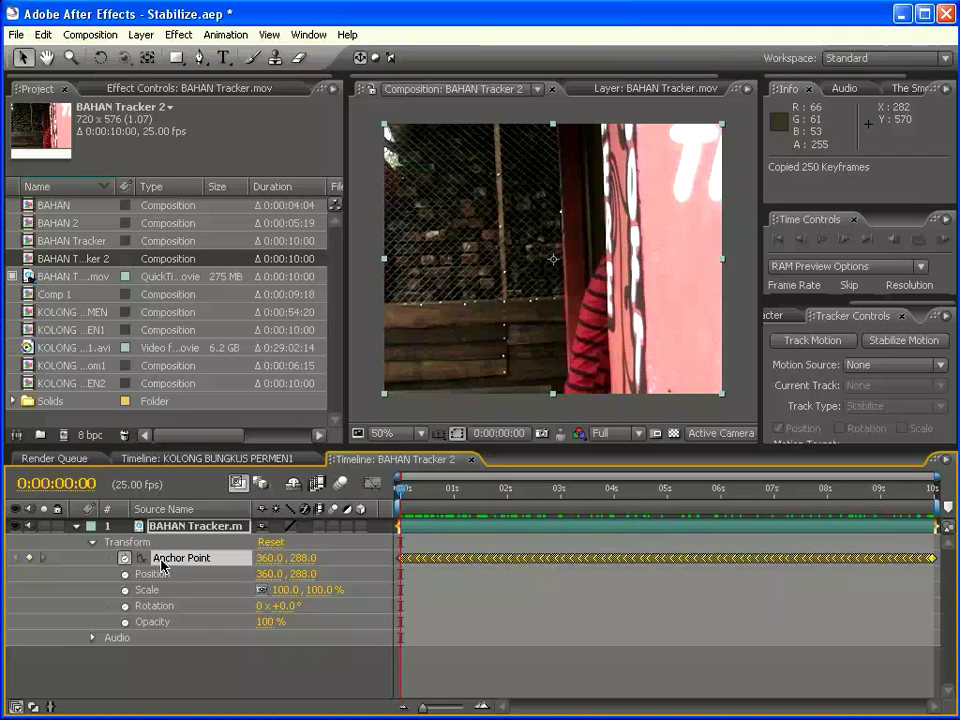
{"action": "left_click", "coordinate": [150, 574]}
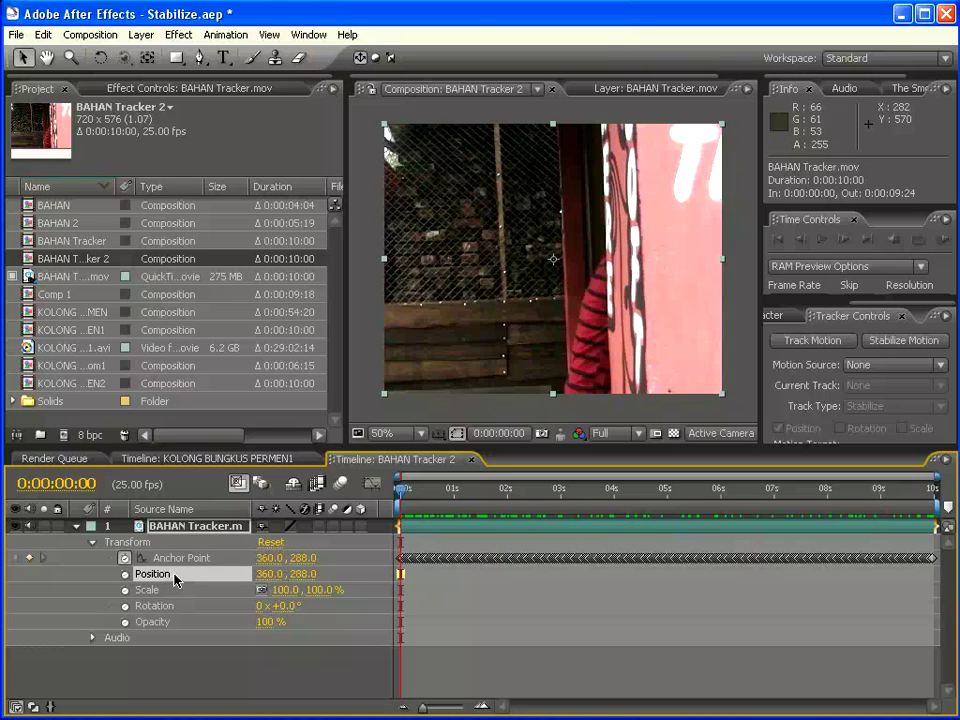
{"action": "key", "text": "ctrl+v"}
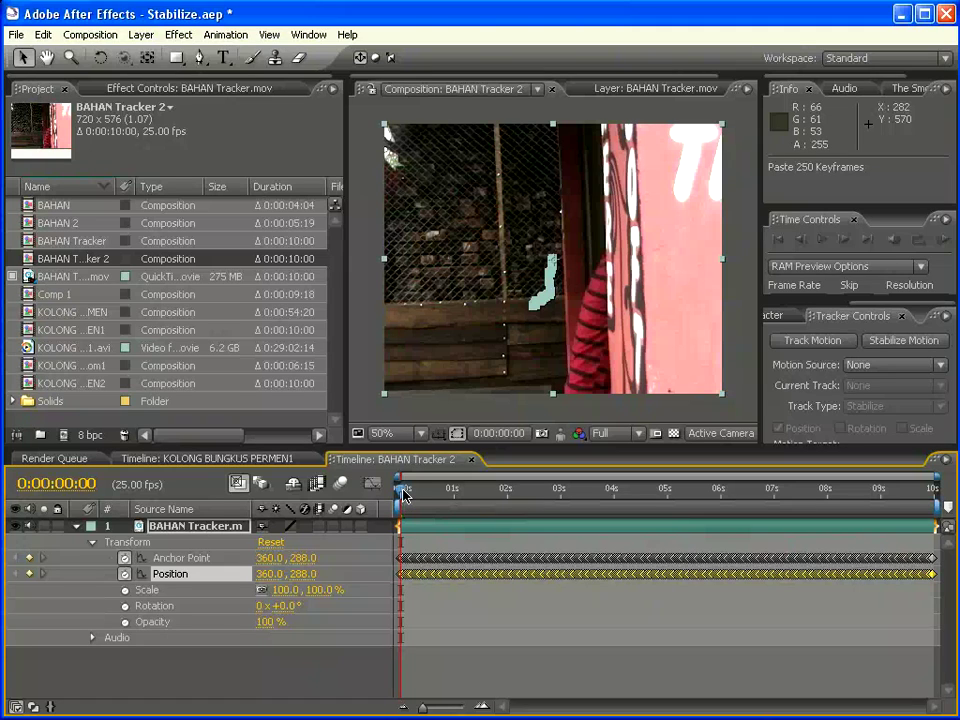
{"action": "mouse_move", "coordinate": [404, 493]}
{"action": "left_mouse_down"}
{"action": "mouse_move", "coordinate": [920, 500]}
{"action": "mouse_move", "coordinate": [885, 494]}
{"action": "mouse_move", "coordinate": [398, 498]}
{"action": "mouse_move", "coordinate": [932, 497]}
{"action": "mouse_move", "coordinate": [400, 496]}
{"action": "mouse_move", "coordinate": [856, 497]}
{"action": "mouse_move", "coordinate": [942, 500]}
{"action": "mouse_move", "coordinate": [943, 510]}
{"action": "mouse_move", "coordinate": [388, 505]}
{"action": "left_mouse_up"}
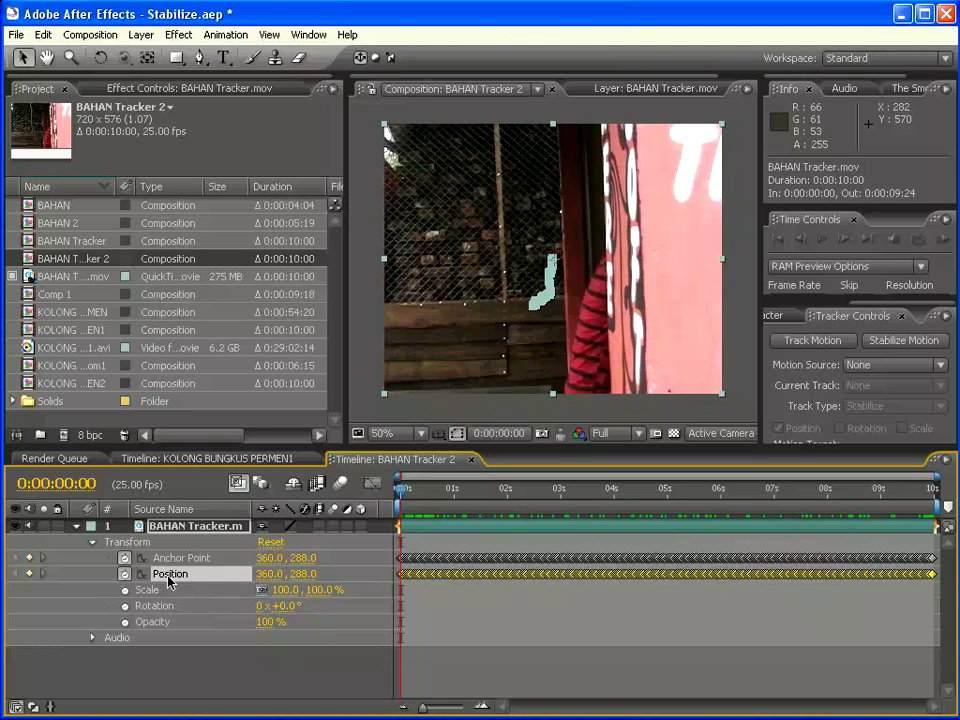
Smooth the layer's Position keyframes with The Smoother on the spatial path at tolerance 12, and scrub through the footage.
{"action": "left_click", "coordinate": [180, 605]}
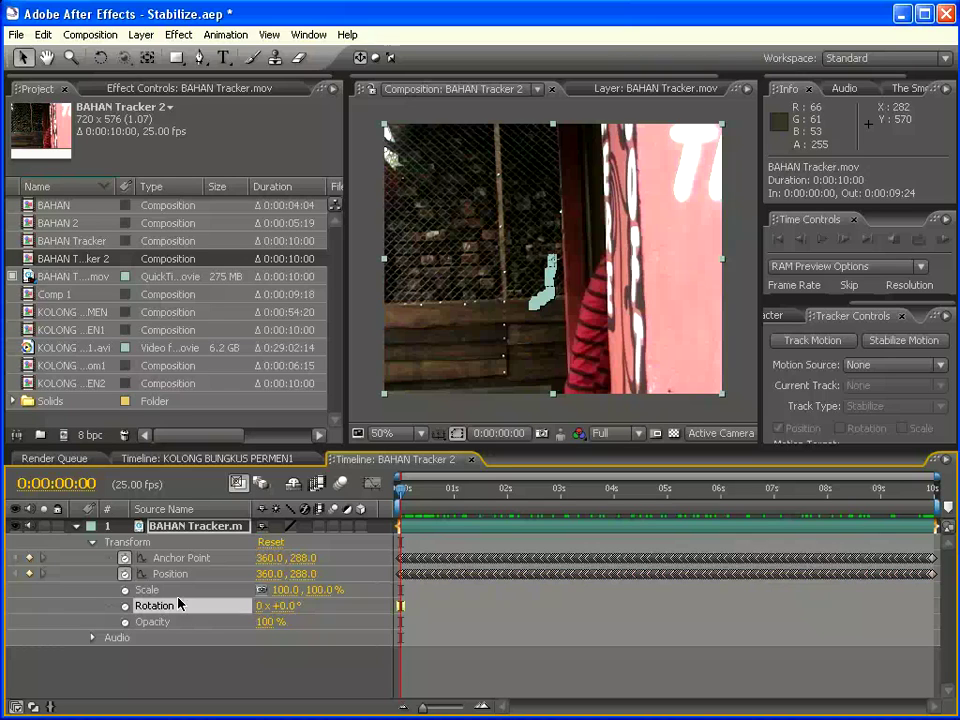
{"action": "left_click", "coordinate": [170, 576]}
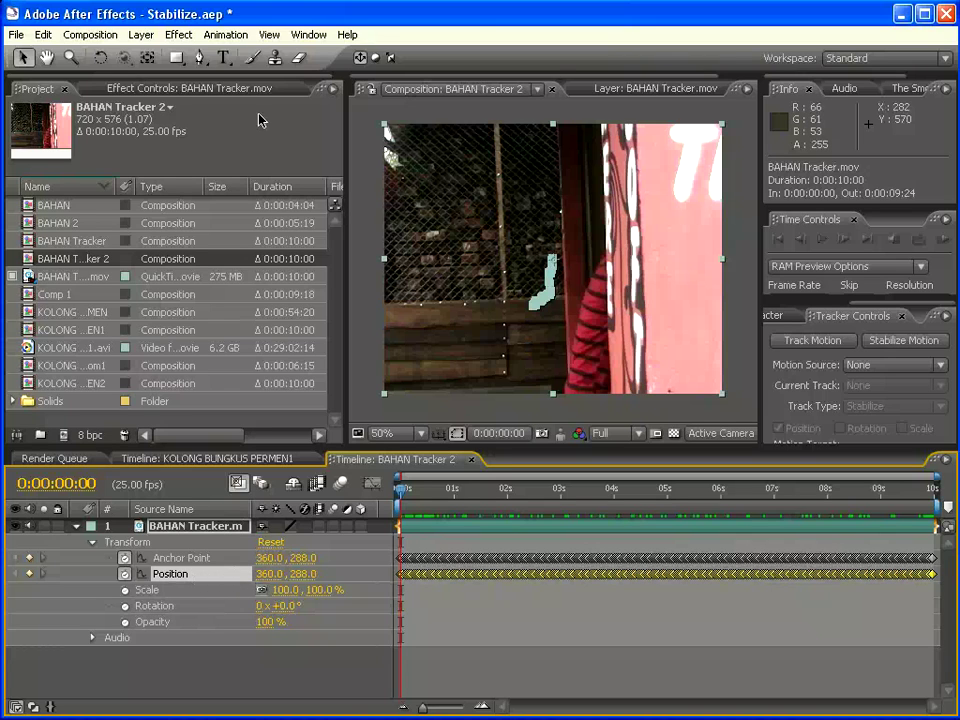
{"action": "left_click", "coordinate": [309, 35]}
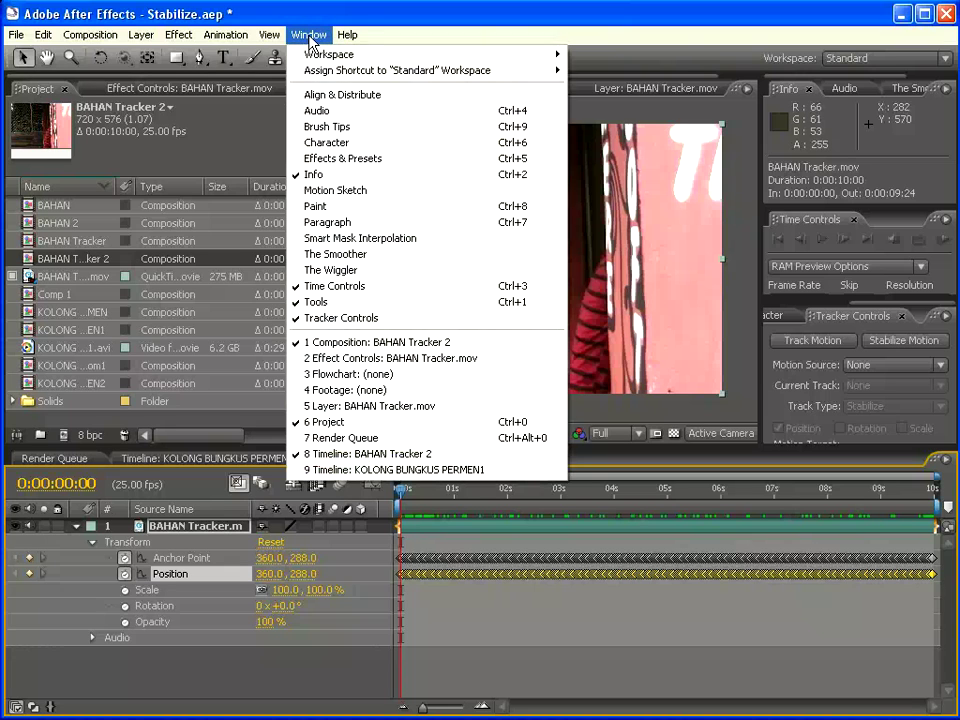
{"action": "left_click", "coordinate": [330, 255]}
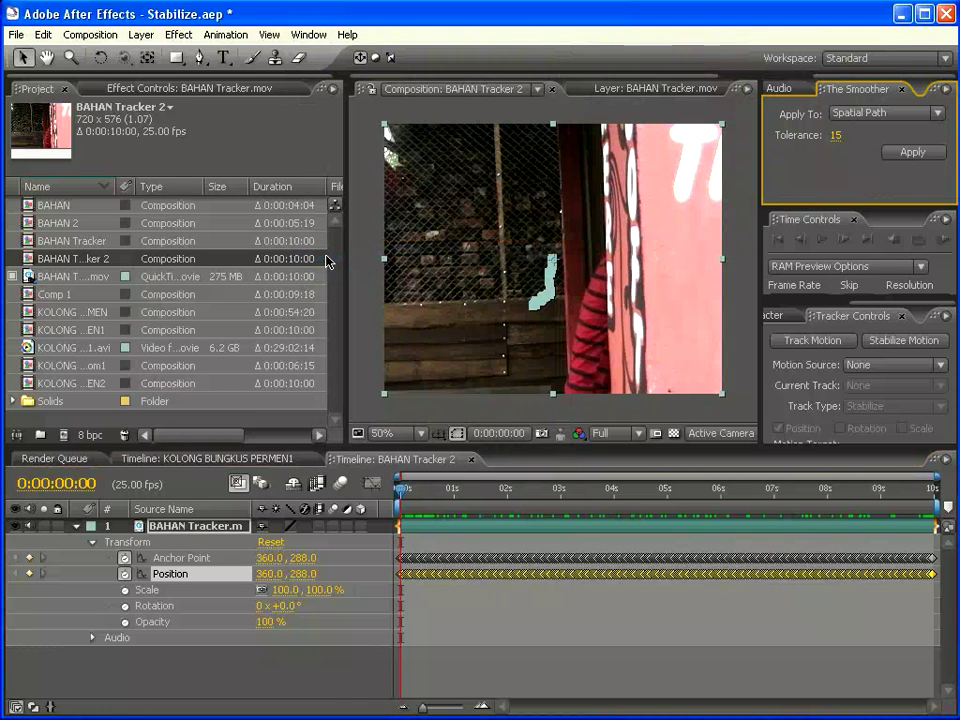
{"action": "left_click", "coordinate": [836, 138]}
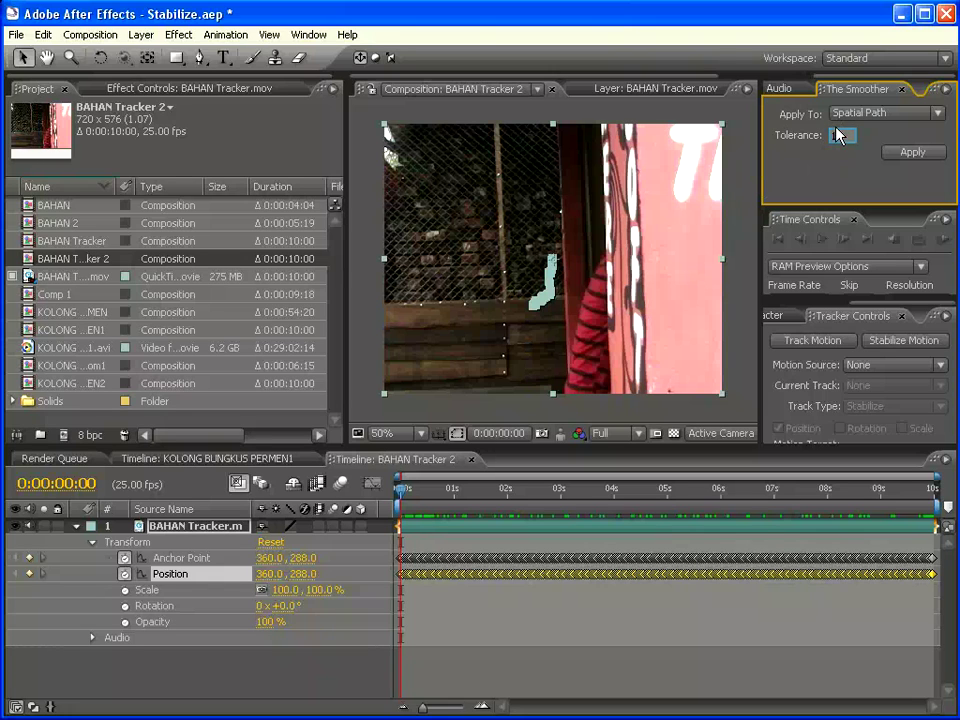
{"action": "key", "text": "Return"}
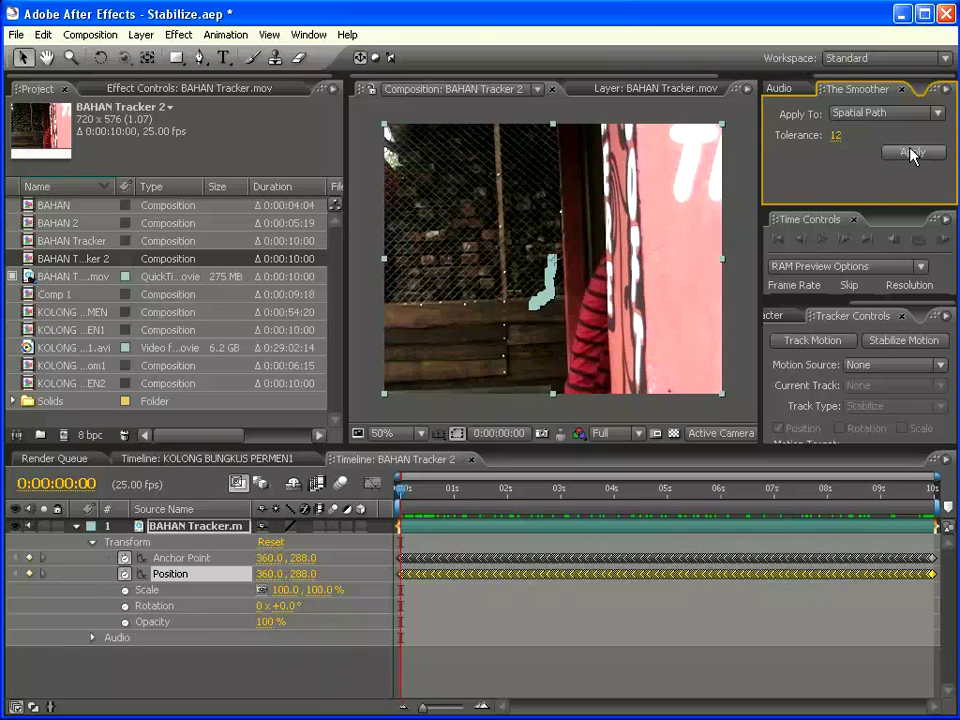
{"action": "left_click", "coordinate": [911, 155]}
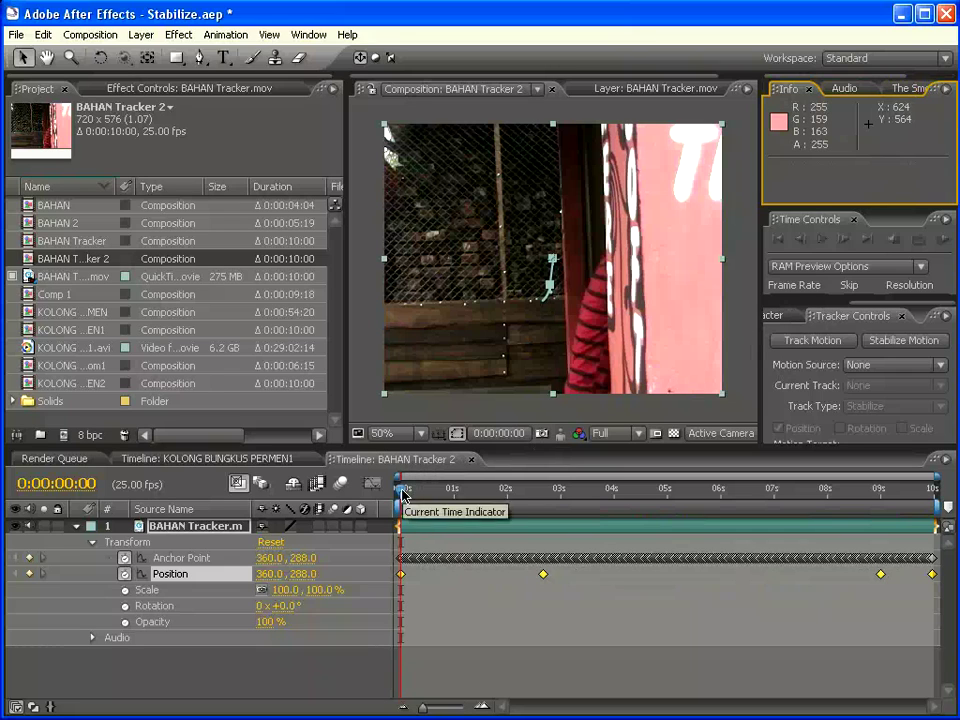
{"action": "left_click_drag", "start_coordinate": [401, 494], "coordinate": [381, 491]}
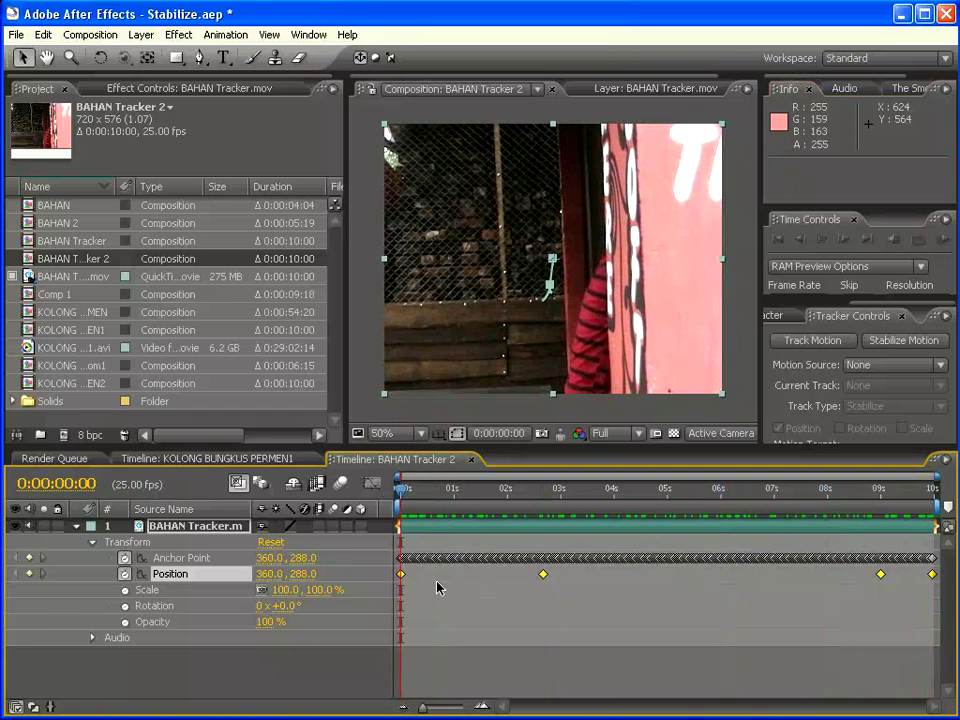
Reshape the Position motion path between its second and third keyframes by adjusting the curve's tangent handles in a magnified composition view.
{"action": "key", "text": "period"}
{"action": "key", "text": "period"}
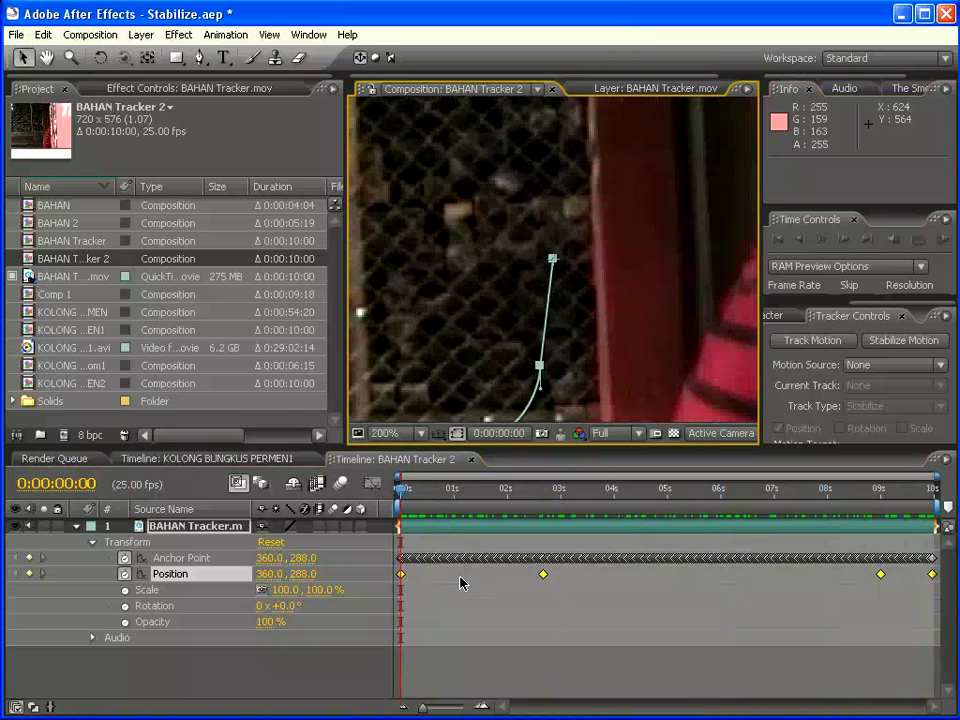
{"action": "left_click", "coordinate": [153, 575]}
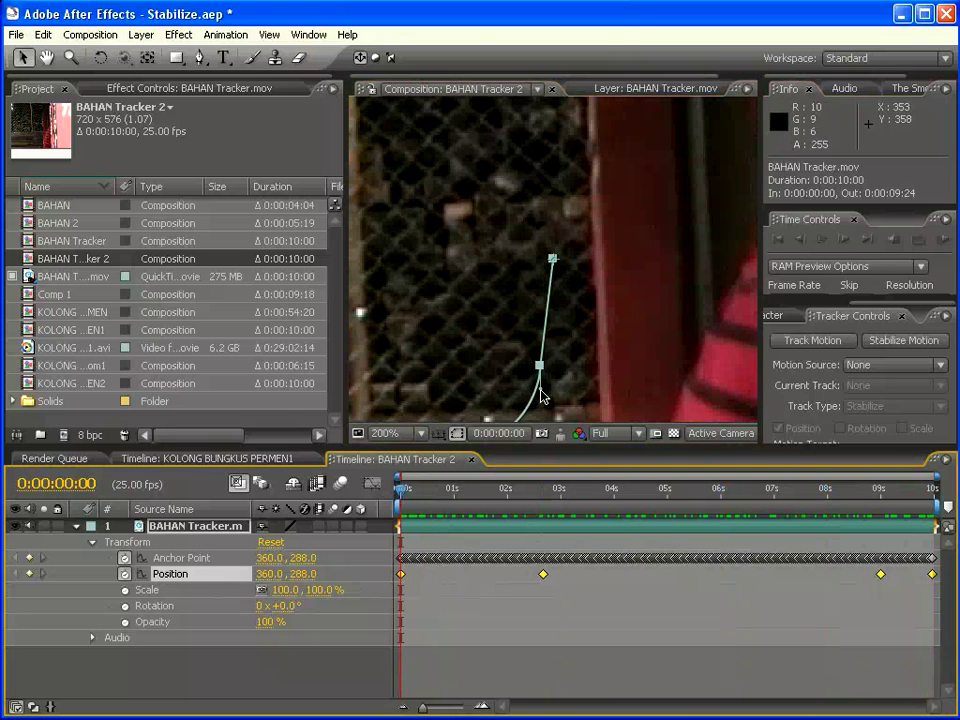
{"action": "left_click_drag", "start_coordinate": [541, 396], "coordinate": [522, 254]}
{"action": "left_click", "coordinate": [524, 301]}
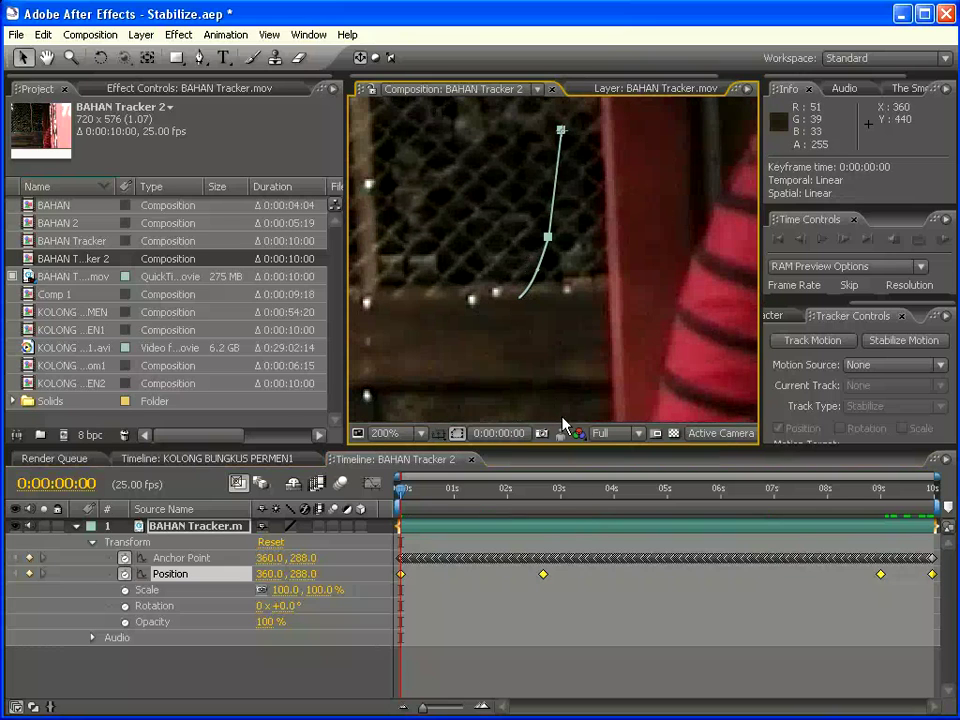
{"action": "left_click", "coordinate": [42, 574]}
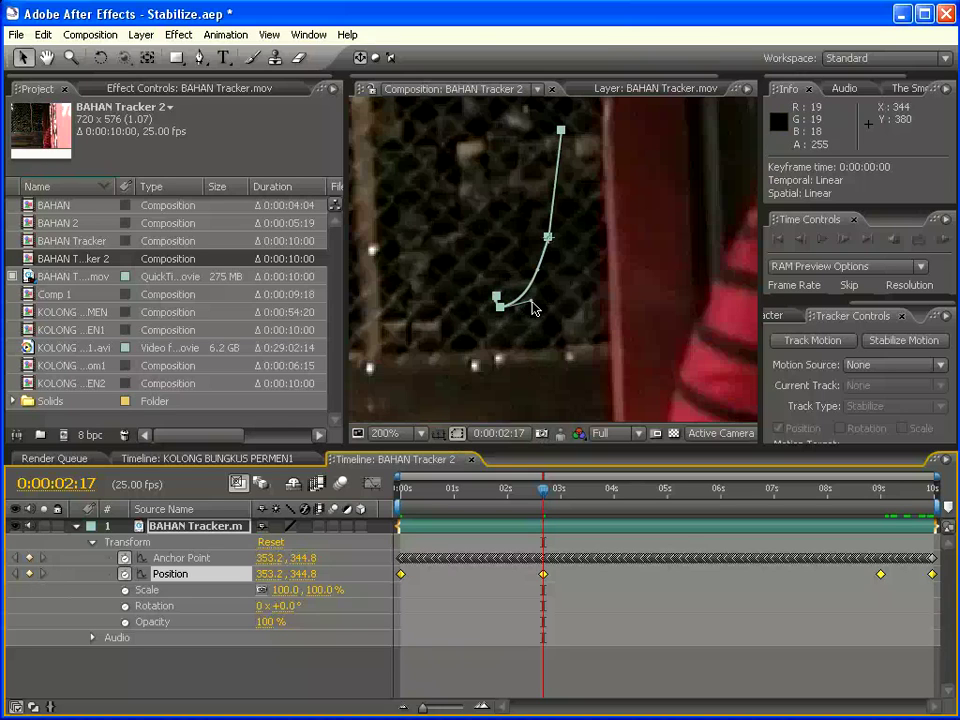
{"action": "key", "text": "period"}
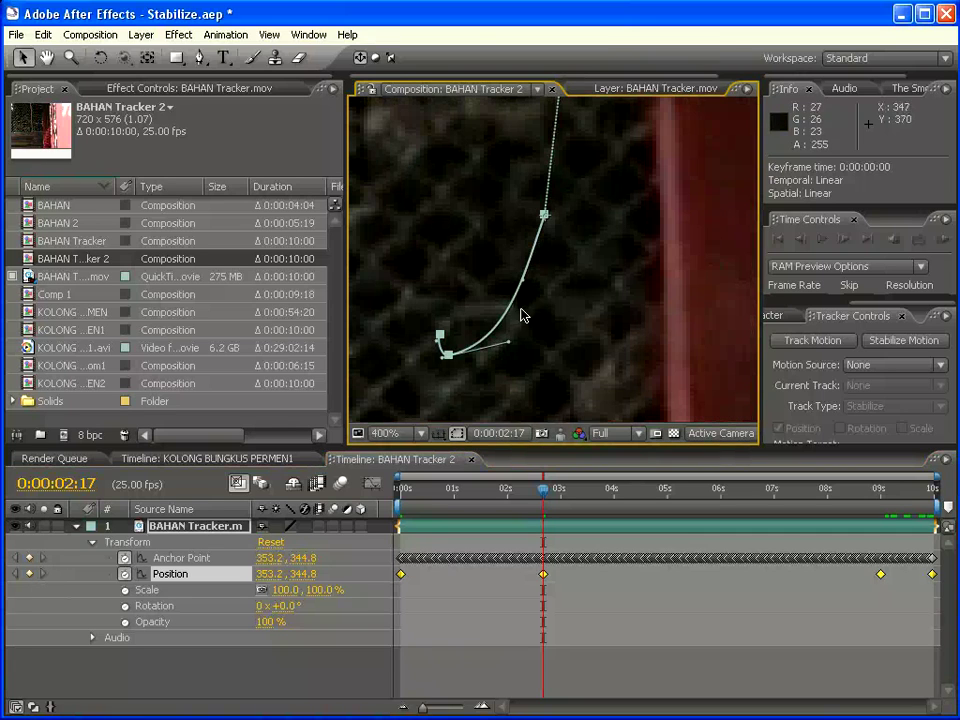
{"action": "left_click_drag", "start_coordinate": [426, 339], "coordinate": [519, 363]}
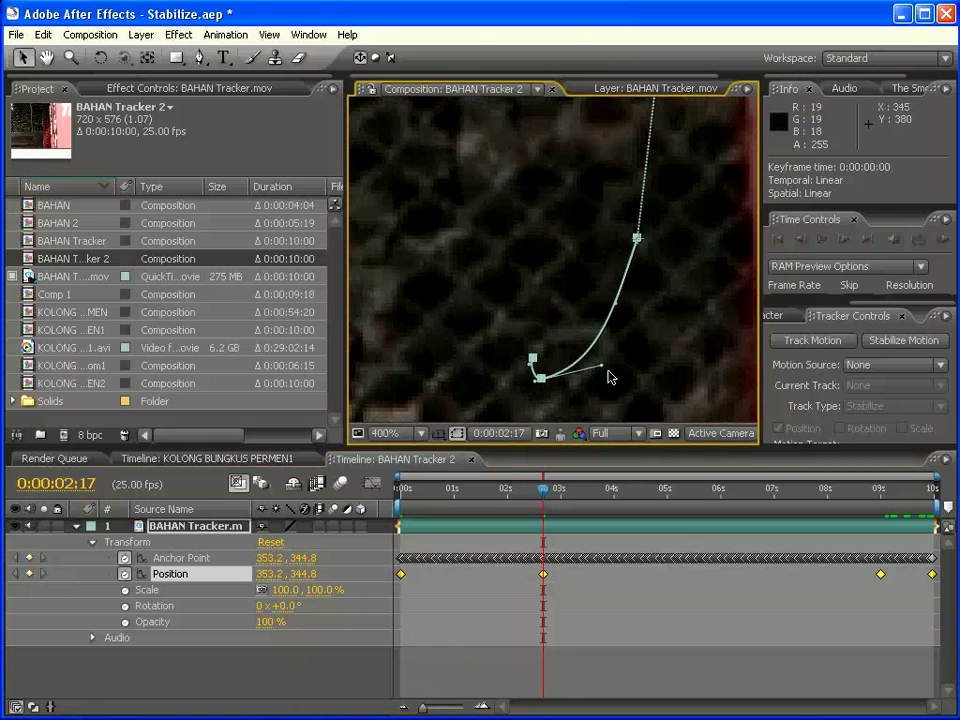
{"action": "mouse_move", "coordinate": [604, 374]}
{"action": "left_mouse_down"}
{"action": "mouse_move", "coordinate": [618, 364]}
{"action": "mouse_move", "coordinate": [618, 335]}
{"action": "mouse_move", "coordinate": [611, 377]}
{"action": "left_mouse_up"}
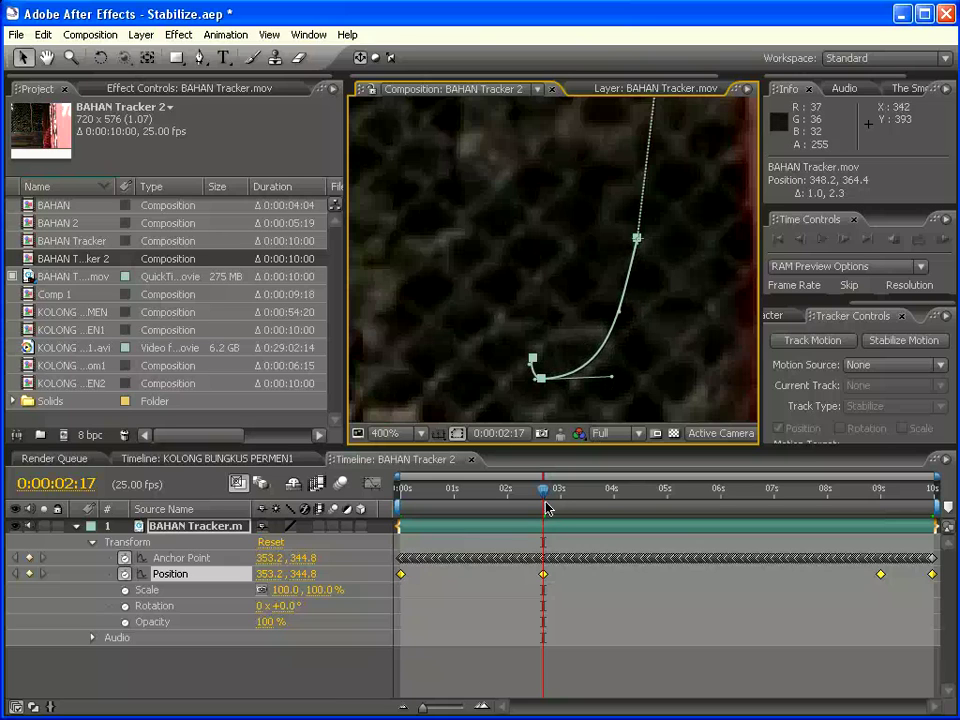
Refine both tangent handles of the third Position keyframe to round the motion path's lower bend, placing the longer handle at 339.7, 384.3.
{"action": "left_click", "coordinate": [45, 576]}
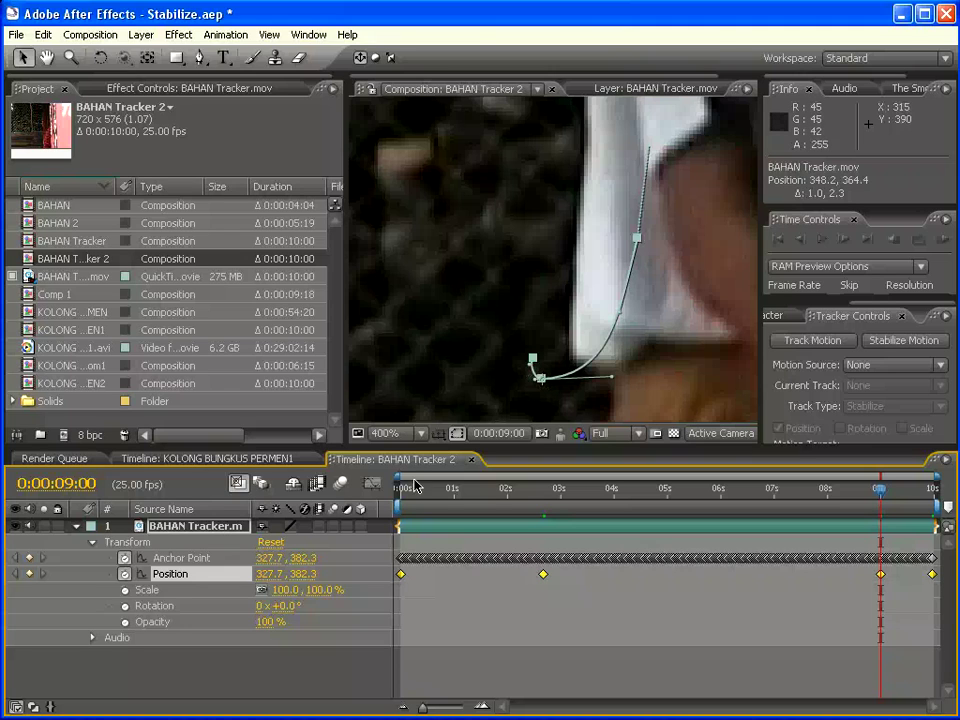
{"action": "left_click", "coordinate": [41, 575]}
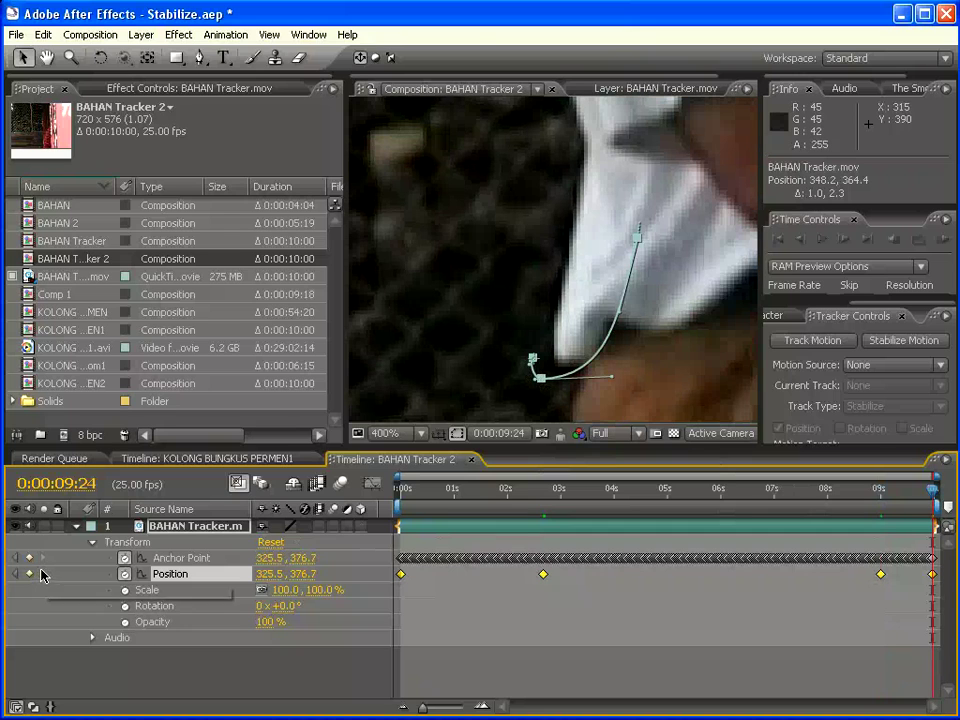
{"action": "scroll", "coordinate": [588, 328], "scroll_direction": "up", "scroll_amount": 1}
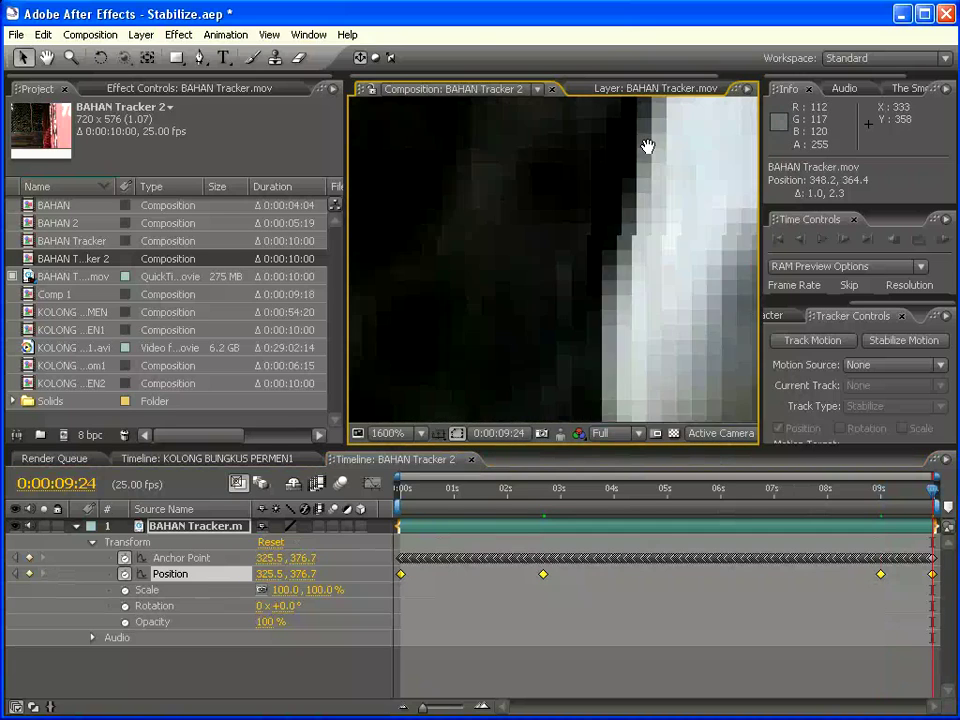
{"action": "left_click_drag", "start_coordinate": [632, 285], "coordinate": [666, 225]}
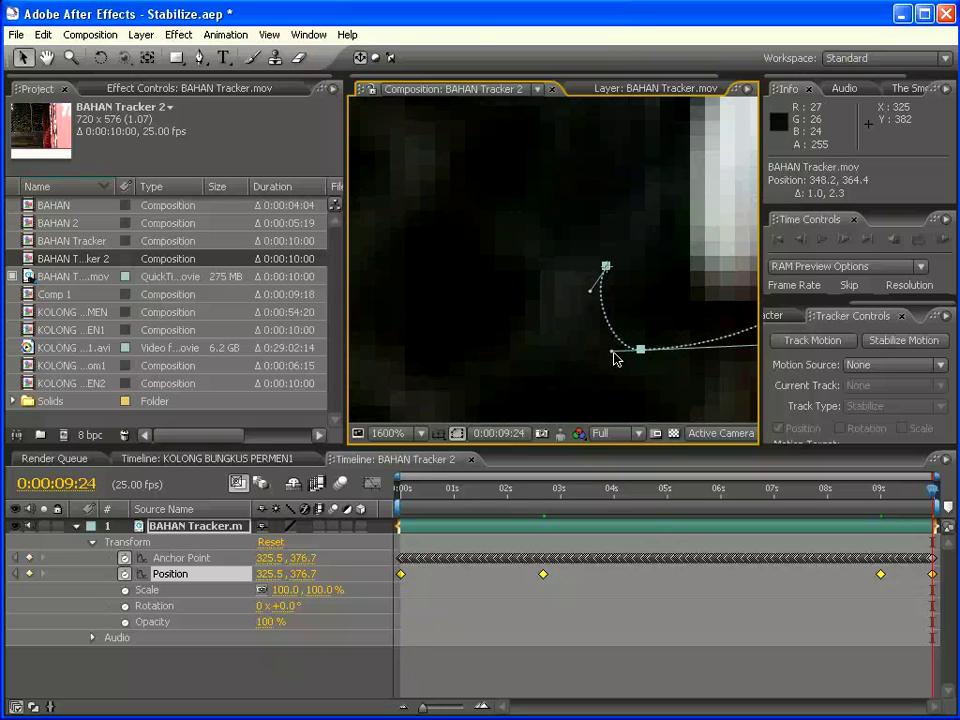
{"action": "left_click_drag", "start_coordinate": [613, 352], "coordinate": [608, 342]}
{"action": "left_click_drag", "start_coordinate": [666, 379], "coordinate": [422, 358]}
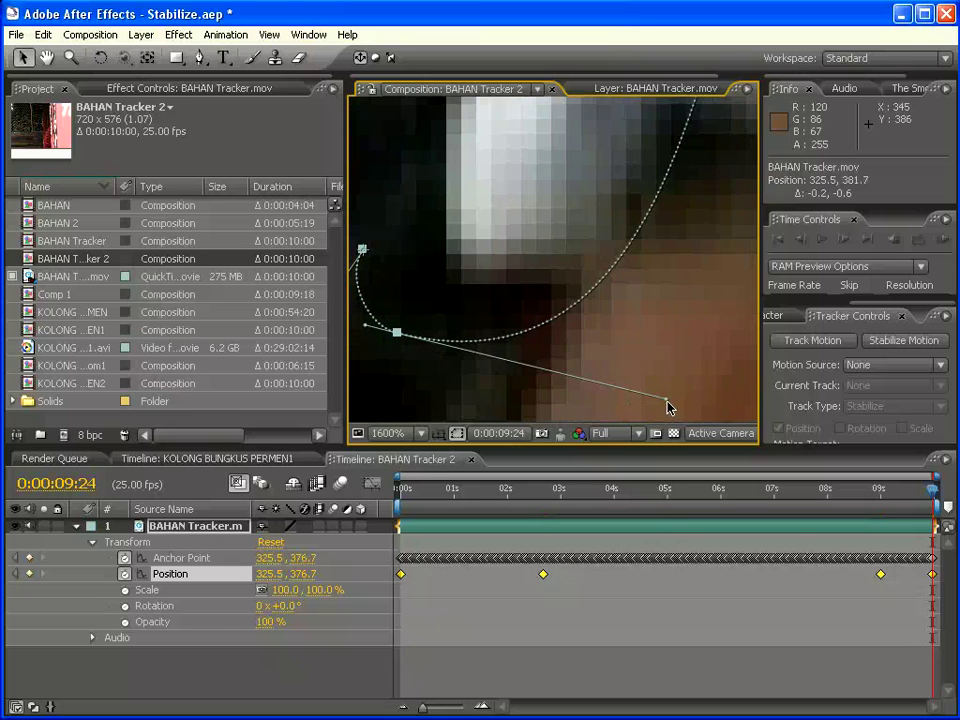
{"action": "left_click_drag", "start_coordinate": [663, 398], "coordinate": [579, 366]}
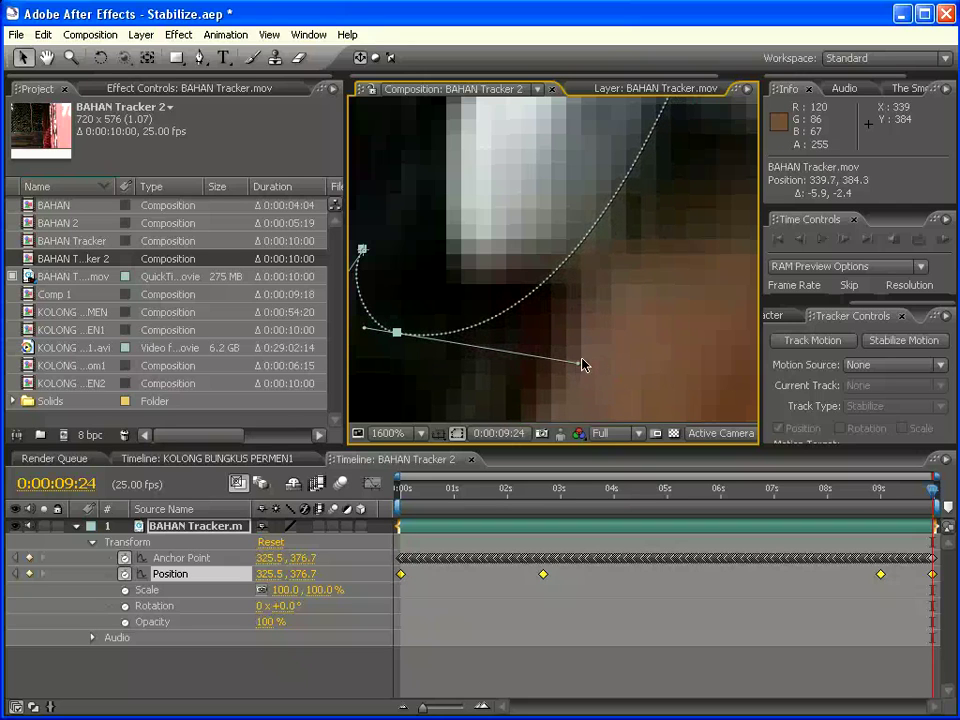
Examine the remaining motion path at 1600% up to the first Position keyframe, and return the composition view to 50%.
{"action": "left_click_drag", "start_coordinate": [699, 193], "coordinate": [660, 378]}
{"action": "left_click_drag", "start_coordinate": [698, 255], "coordinate": [656, 357]}
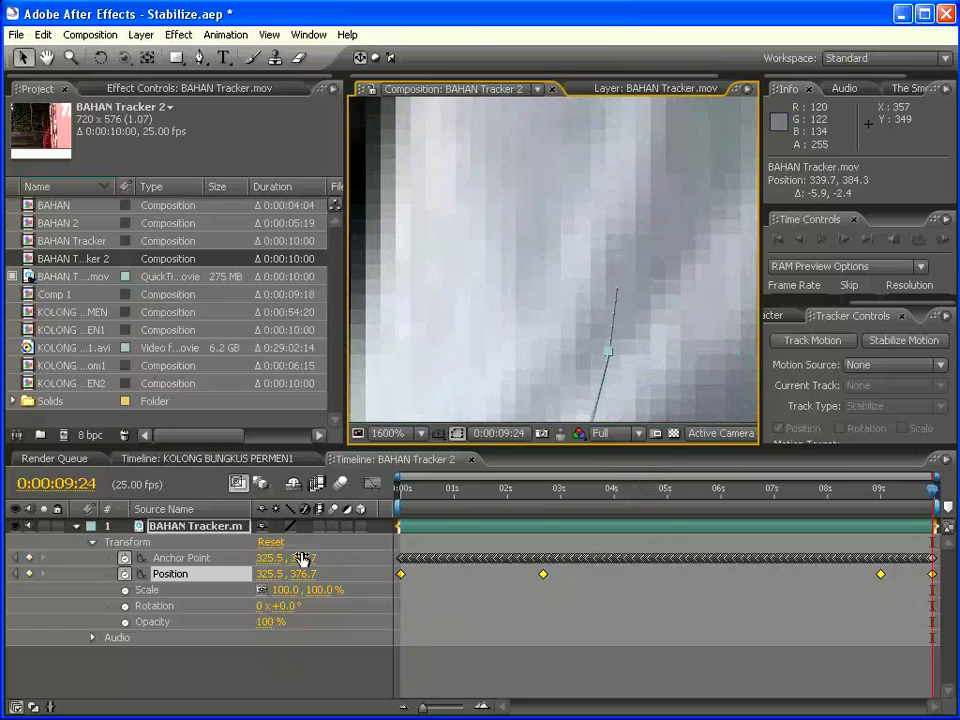
{"action": "left_click", "coordinate": [14, 574]}
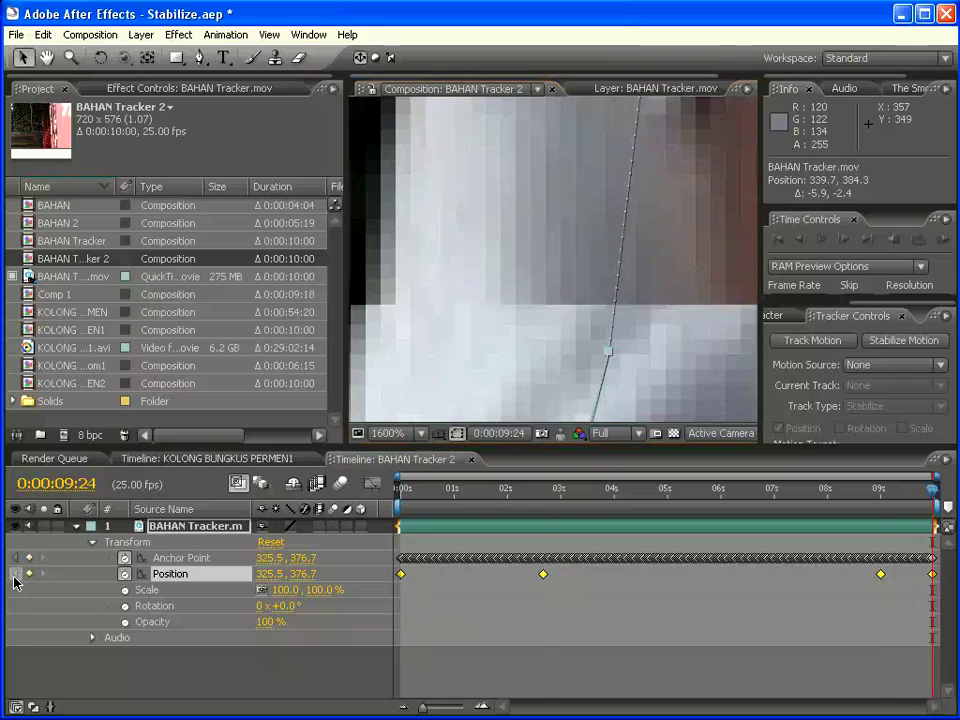
{"action": "left_click", "coordinate": [14, 574]}
{"action": "left_click", "coordinate": [14, 578]}
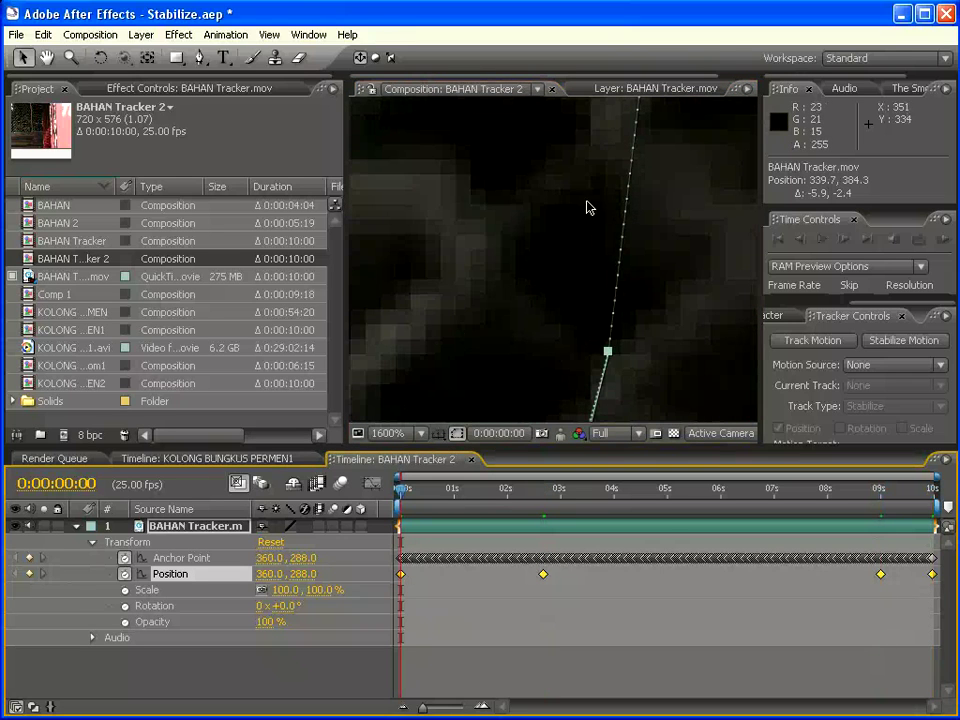
{"action": "left_click_drag", "start_coordinate": [587, 208], "coordinate": [615, 420]}
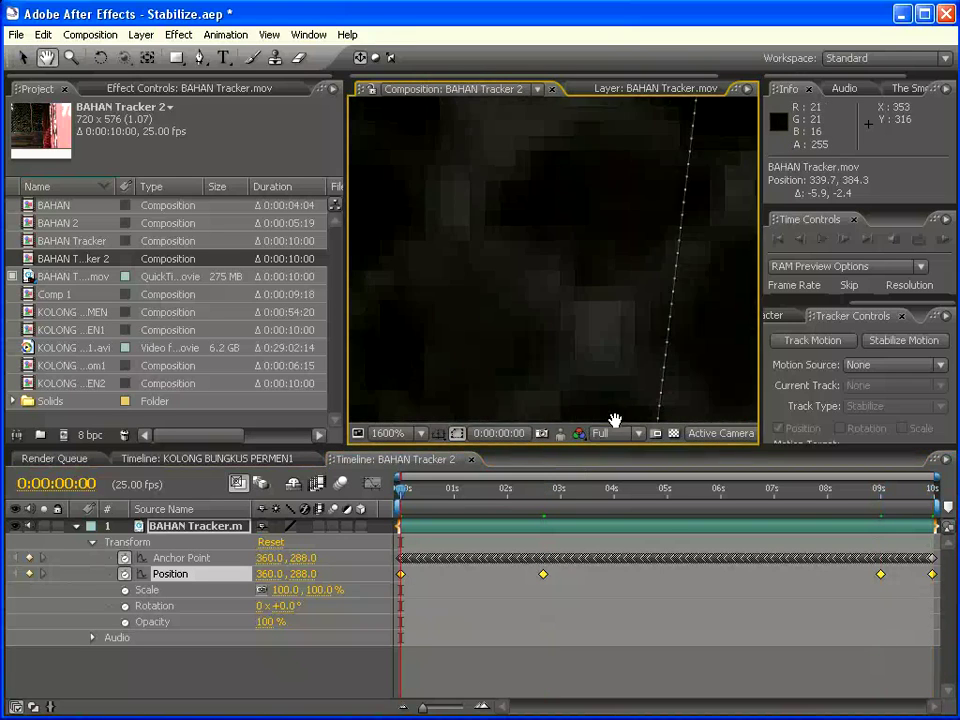
{"action": "left_click_drag", "start_coordinate": [636, 206], "coordinate": [574, 358]}
{"action": "left_click_drag", "start_coordinate": [603, 238], "coordinate": [583, 282]}
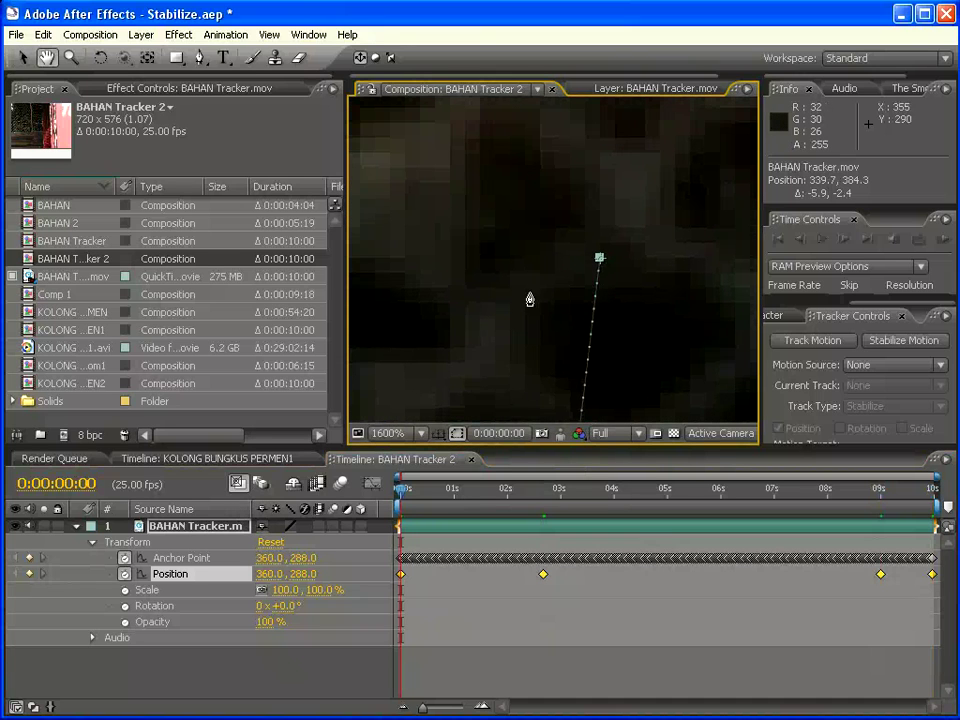
{"action": "scroll", "coordinate": [530, 299], "scroll_direction": "down", "scroll_amount": 9}
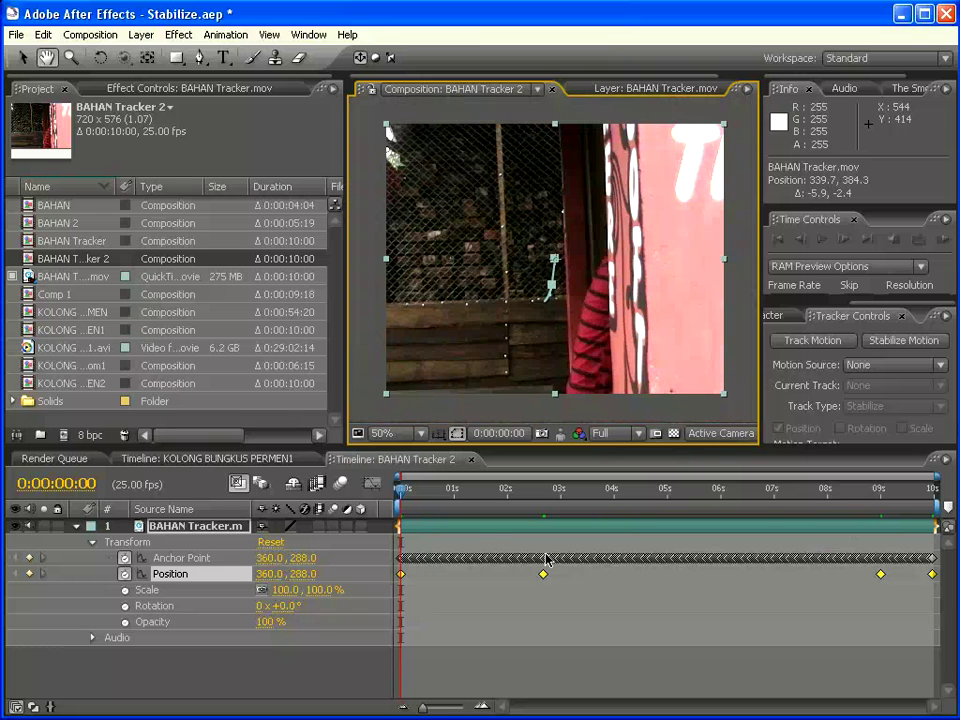
Scrub through the smoothed footage and set the BAHAN Tracker.mov layer's Scale to 110% at the first frame.
{"action": "left_click_drag", "start_coordinate": [401, 495], "coordinate": [503, 497]}
{"action": "left_click_drag", "start_coordinate": [535, 497], "coordinate": [388, 508]}
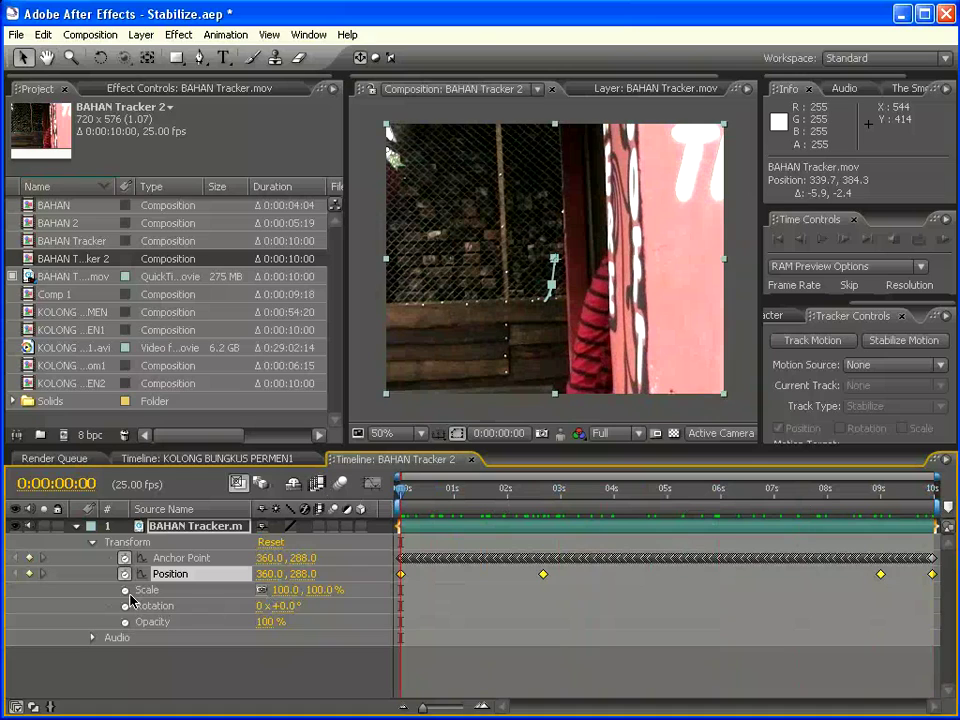
{"action": "left_click", "coordinate": [314, 590]}
{"action": "key", "text": "Return"}
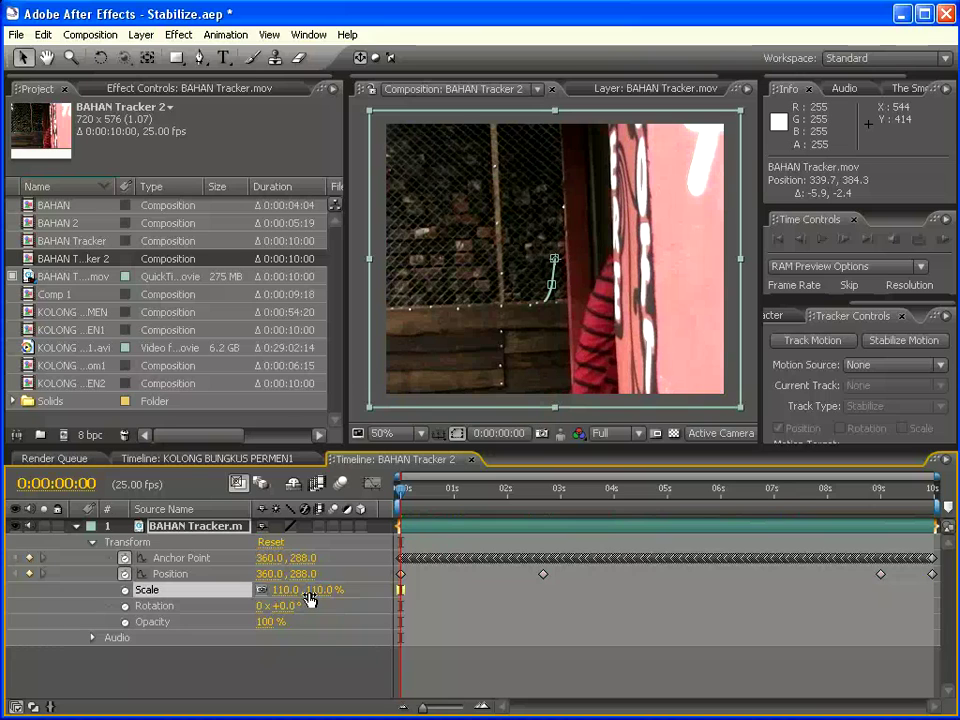
Scrub through the scaled-up footage and play a RAM preview of the BAHAN Tracker 2 composition from its first frame.
{"action": "left_click_drag", "start_coordinate": [408, 499], "coordinate": [733, 499]}
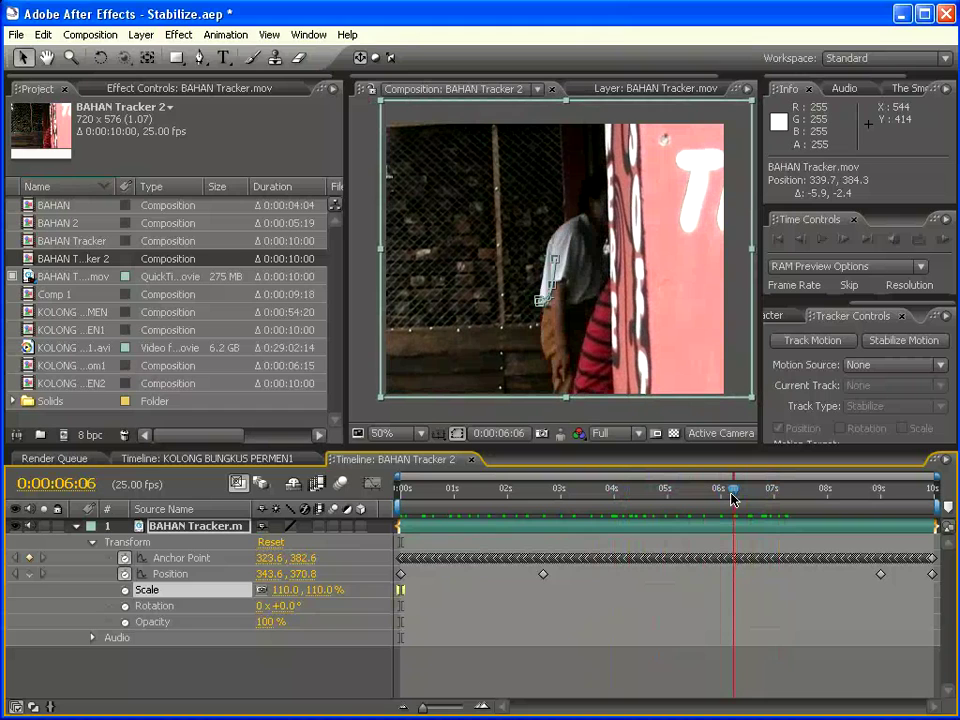
{"action": "left_click_drag", "start_coordinate": [733, 499], "coordinate": [366, 498]}
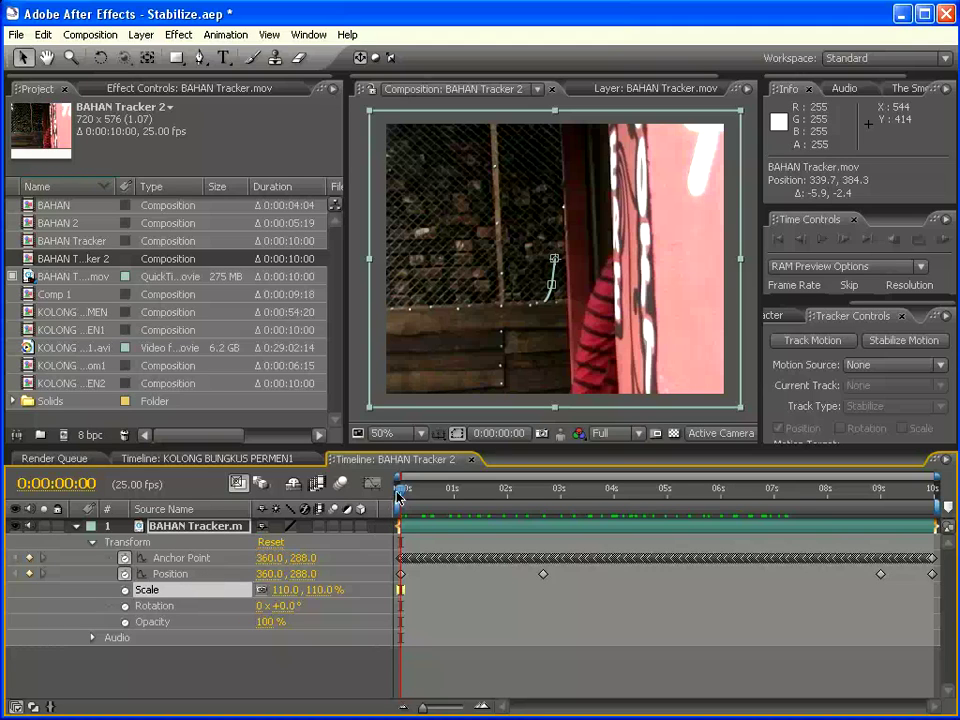
{"action": "left_click_drag", "start_coordinate": [401, 495], "coordinate": [367, 493]}
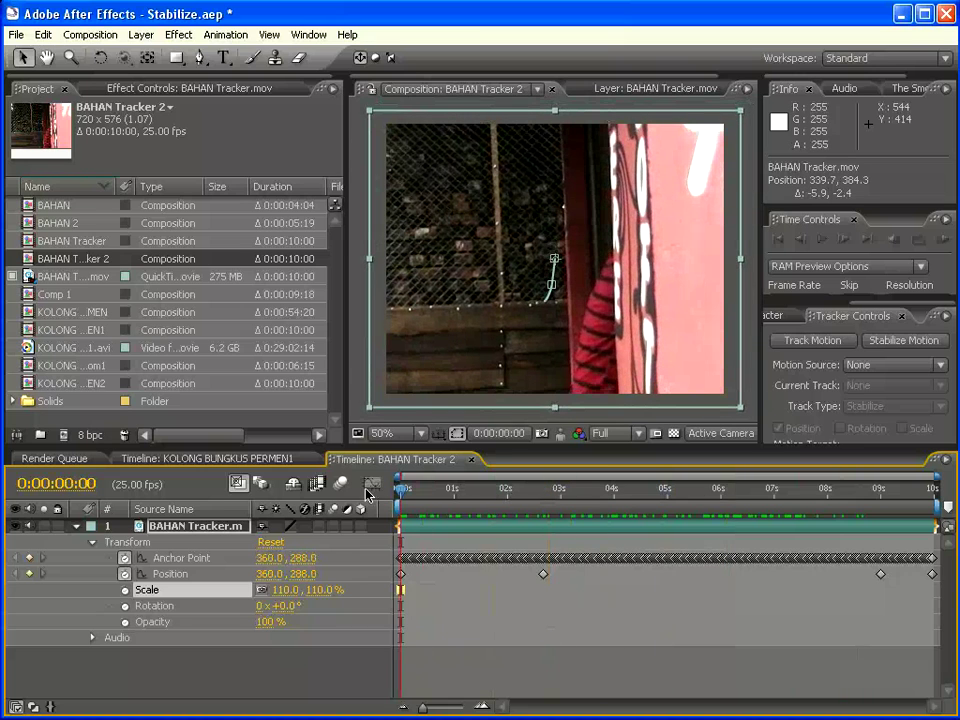
{"action": "left_click", "coordinate": [306, 662]}
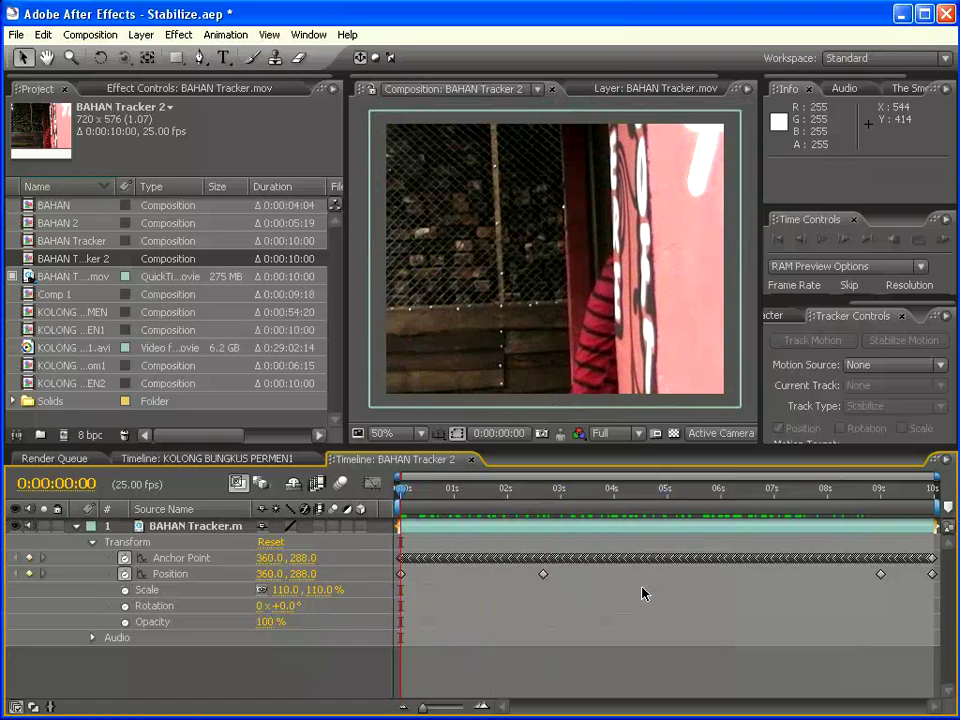
{"action": "key", "text": "KP_0"}
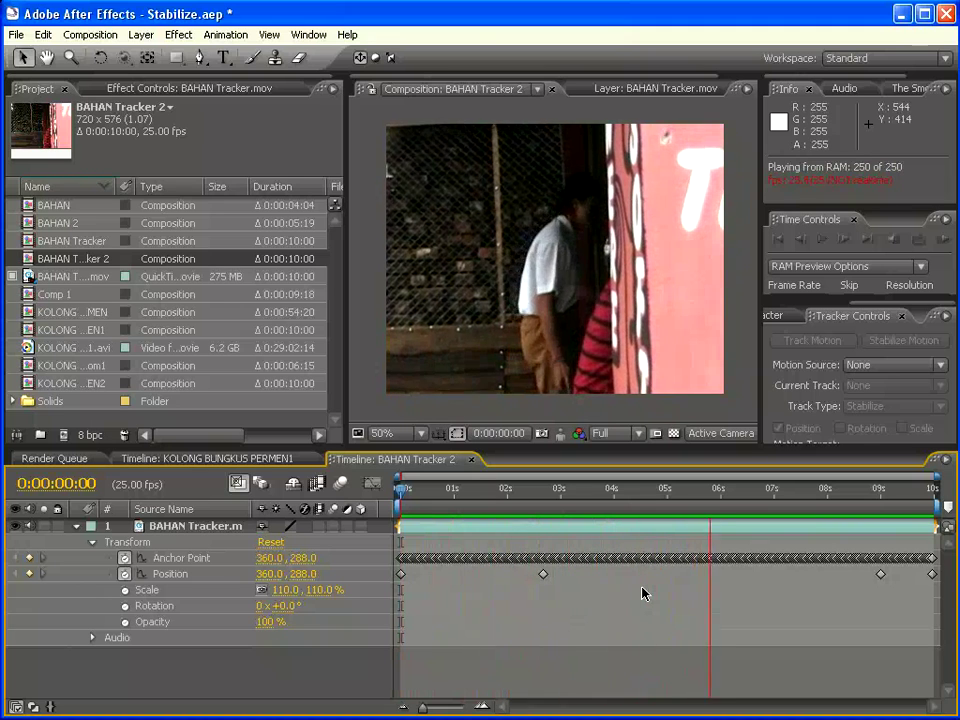
{"action": "key", "text": "space"}
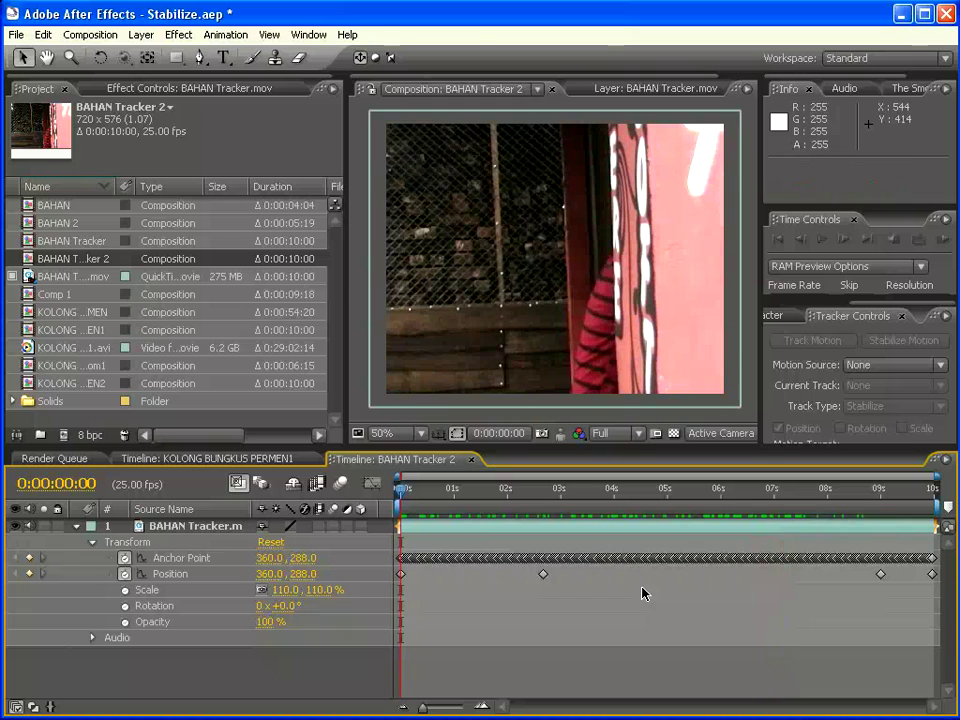
Add the BAHAN Tracker 2 composition to the KOLONG BUNGKUS PERMEN1 timeline directly above the BAHAN Tracker layer, and hide the BAHAN Tracker layer.
{"action": "left_click", "coordinate": [234, 458]}
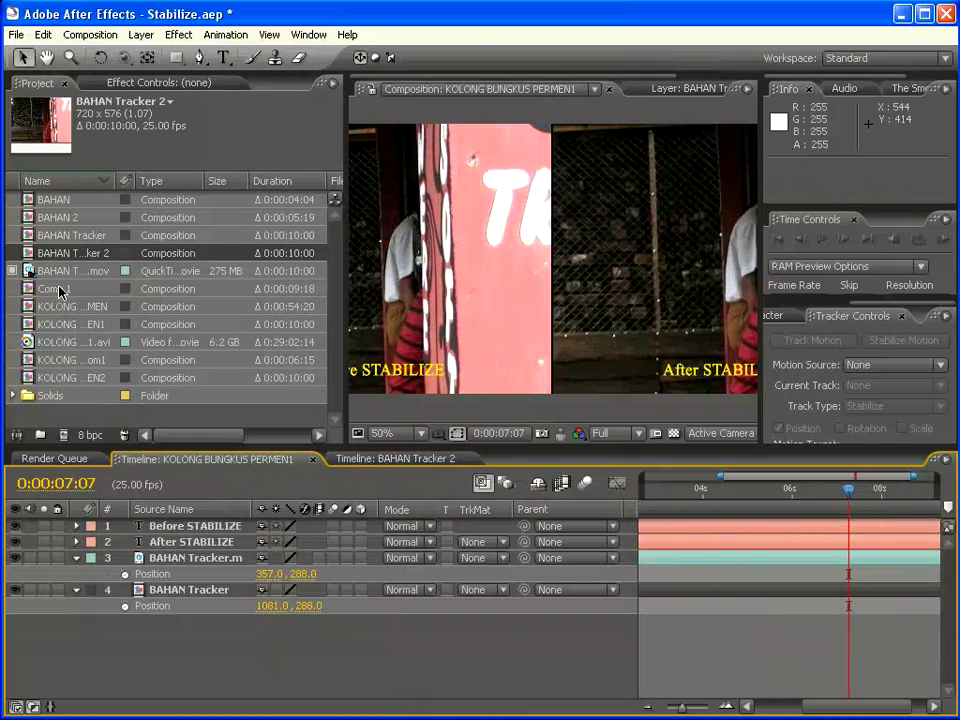
{"action": "left_click_drag", "start_coordinate": [215, 424], "coordinate": [360, 584]}
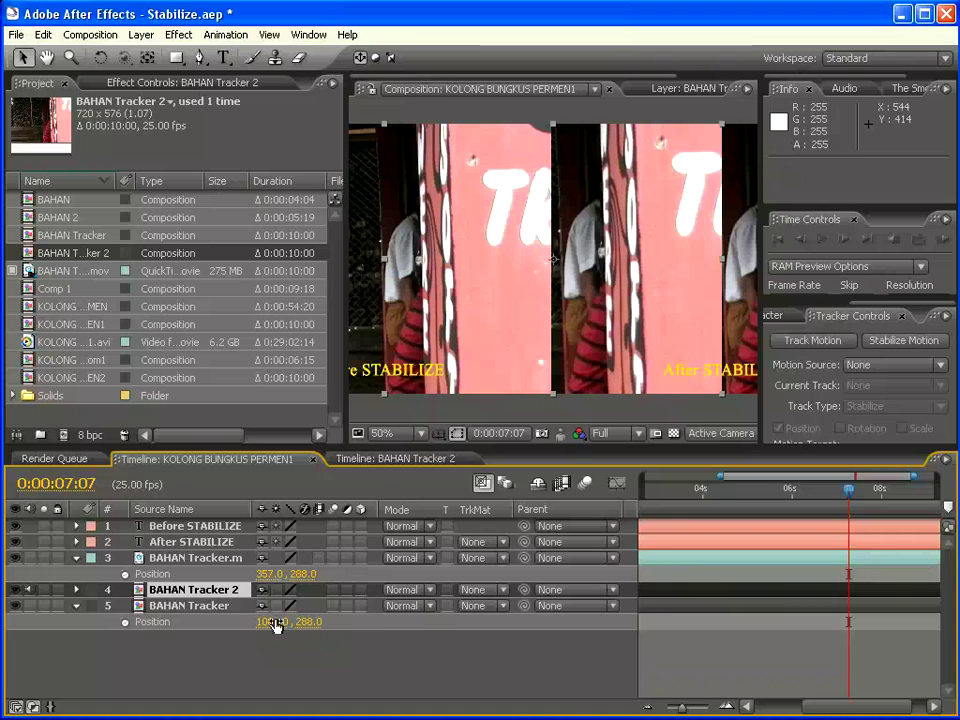
{"action": "left_click", "coordinate": [15, 605]}
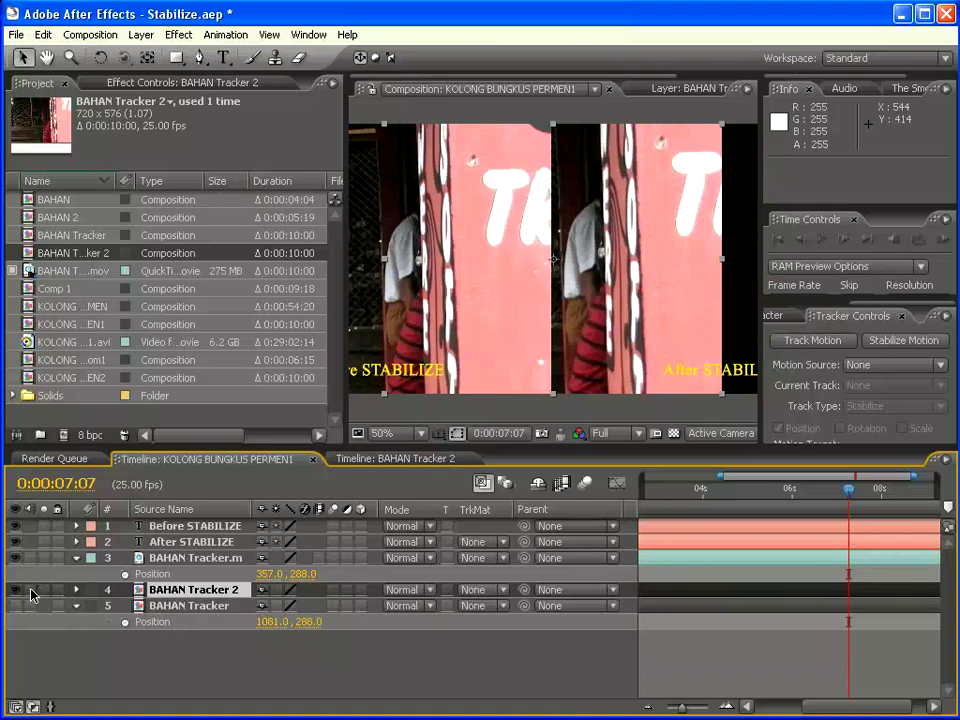
Set the BAHAN Tracker 2 layer's Position to 1081.0, 288.0 in a widened composition view, and start a RAM preview of the before/after comparison.
{"action": "left_click", "coordinate": [202, 596]}
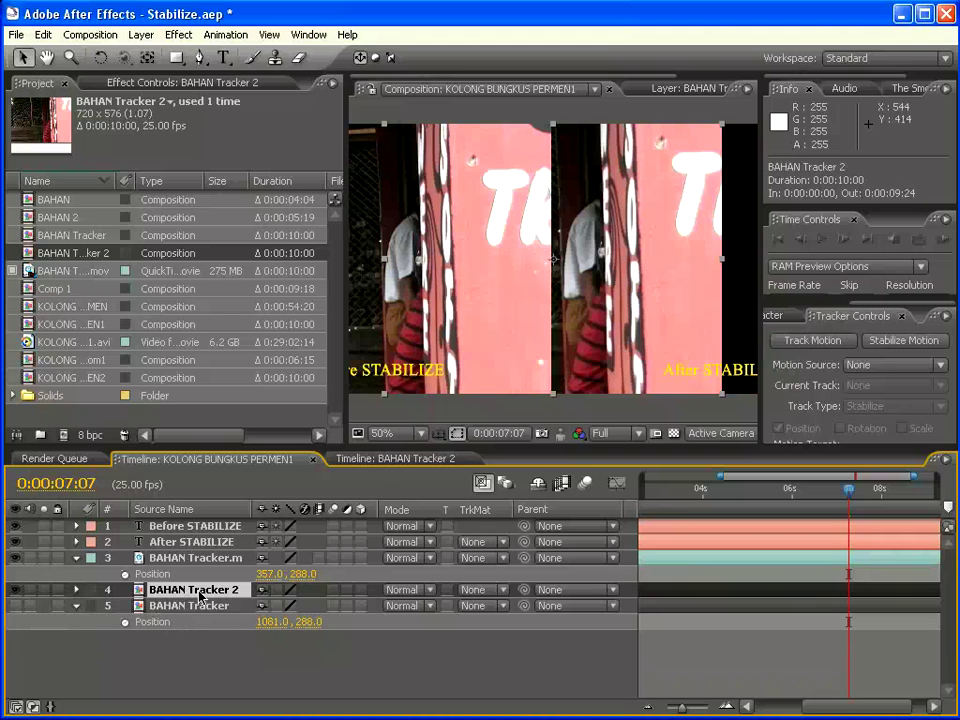
{"action": "key", "text": "p"}
{"action": "left_click_drag", "start_coordinate": [272, 605], "coordinate": [336, 605]}
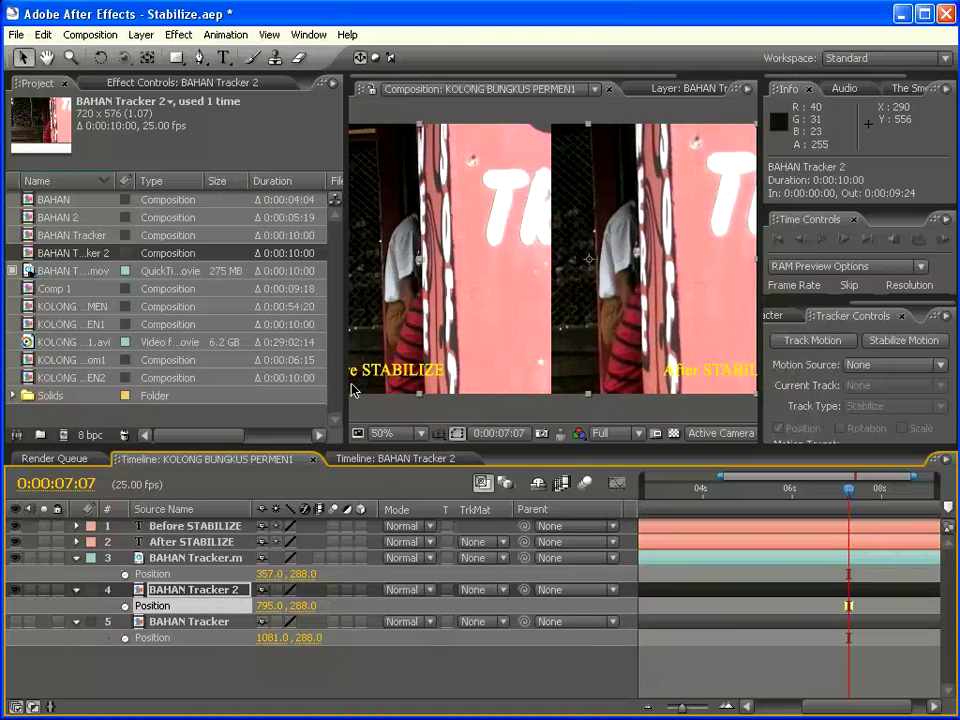
{"action": "left_click_drag", "start_coordinate": [346, 386], "coordinate": [4, 386]}
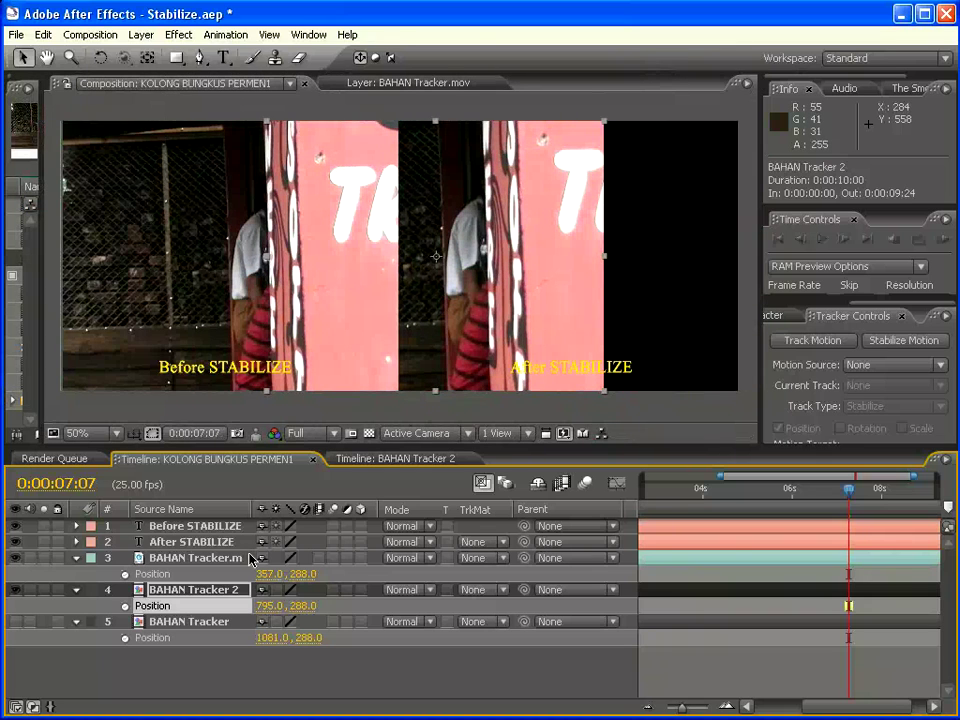
{"action": "left_click_drag", "start_coordinate": [279, 606], "coordinate": [536, 605]}
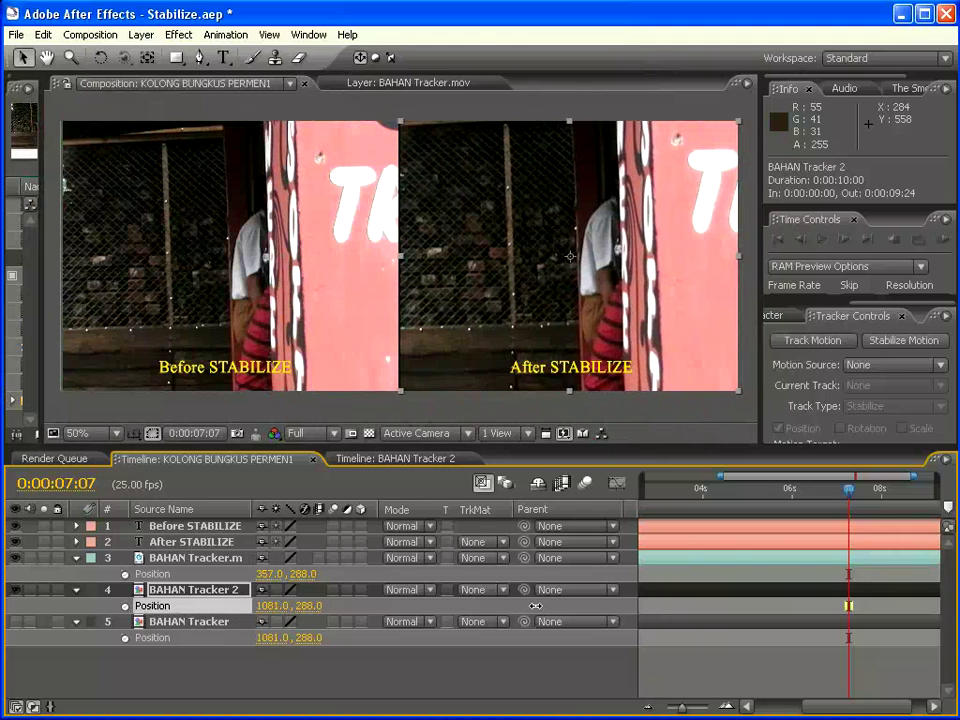
{"action": "left_click", "coordinate": [471, 669]}
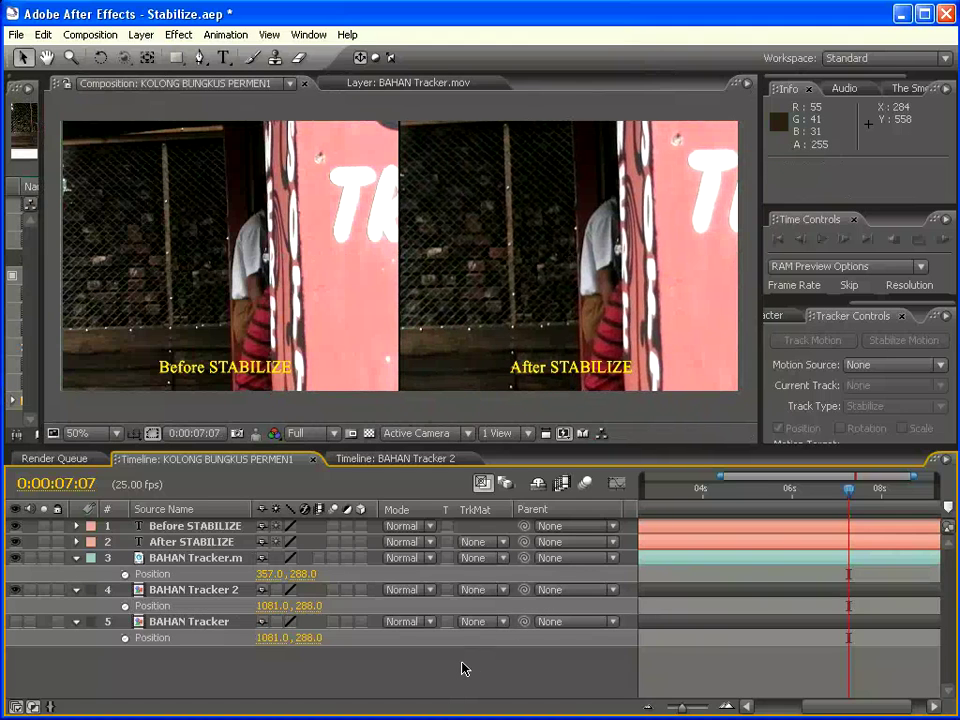
{"action": "key", "text": "KP_0"}
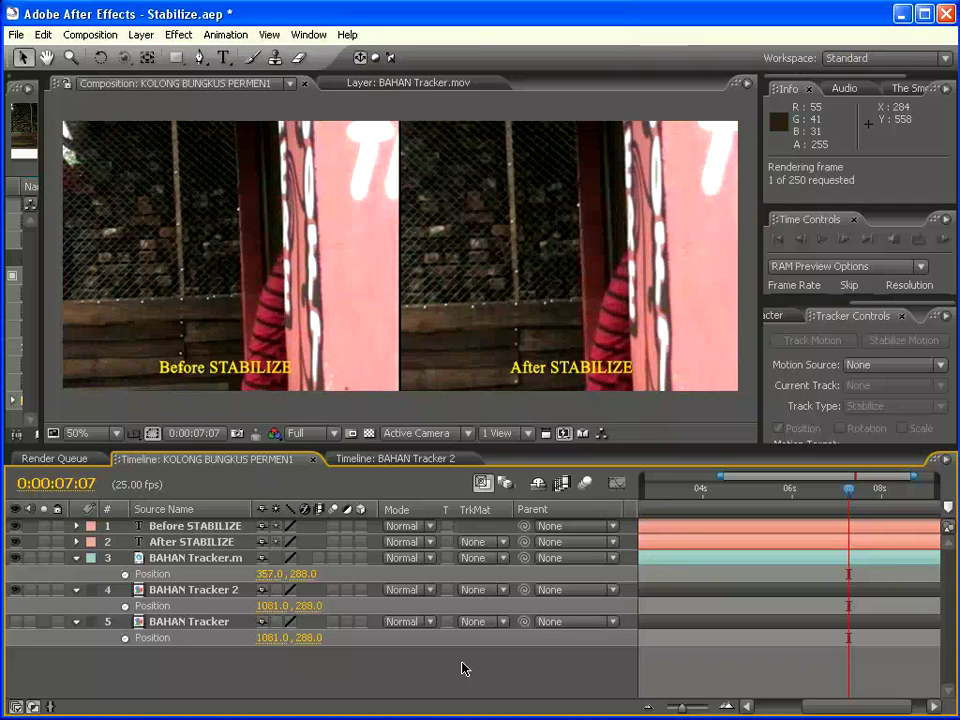